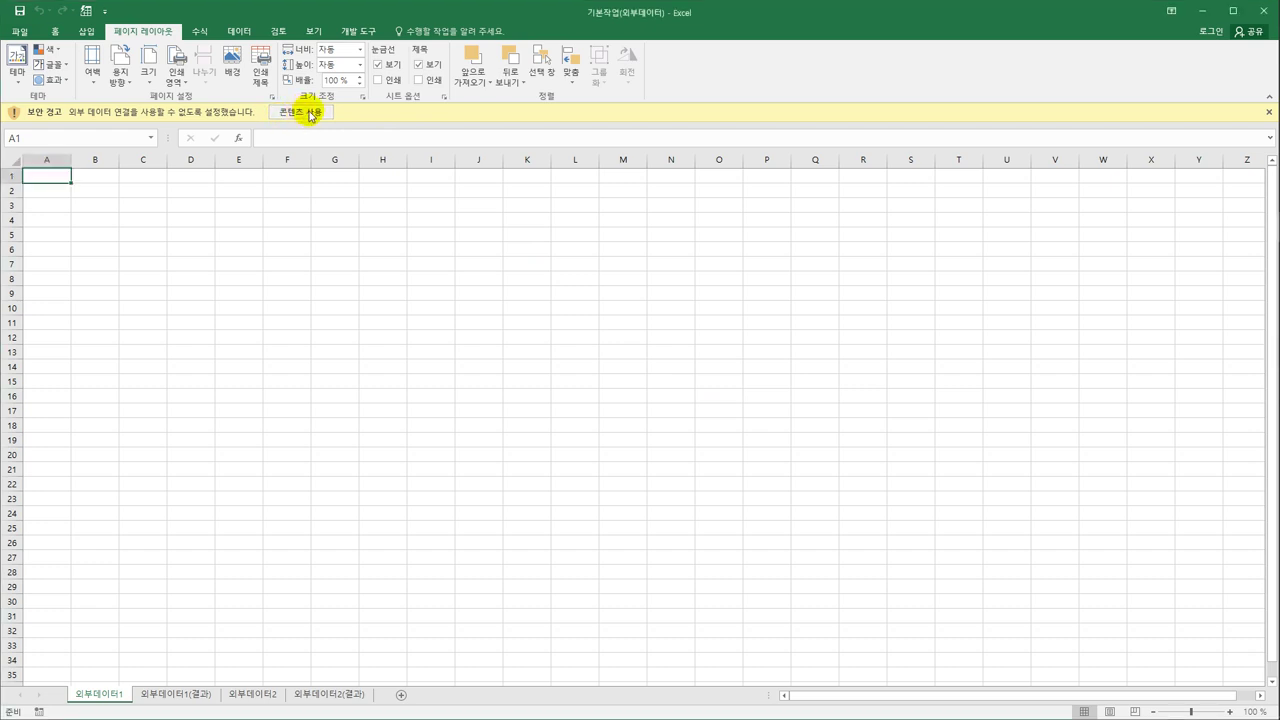
- Enable the workbook's blocked external data content and start a Microsoft Query import at cell B3 using MS Access Database as the source
click(310, 115)
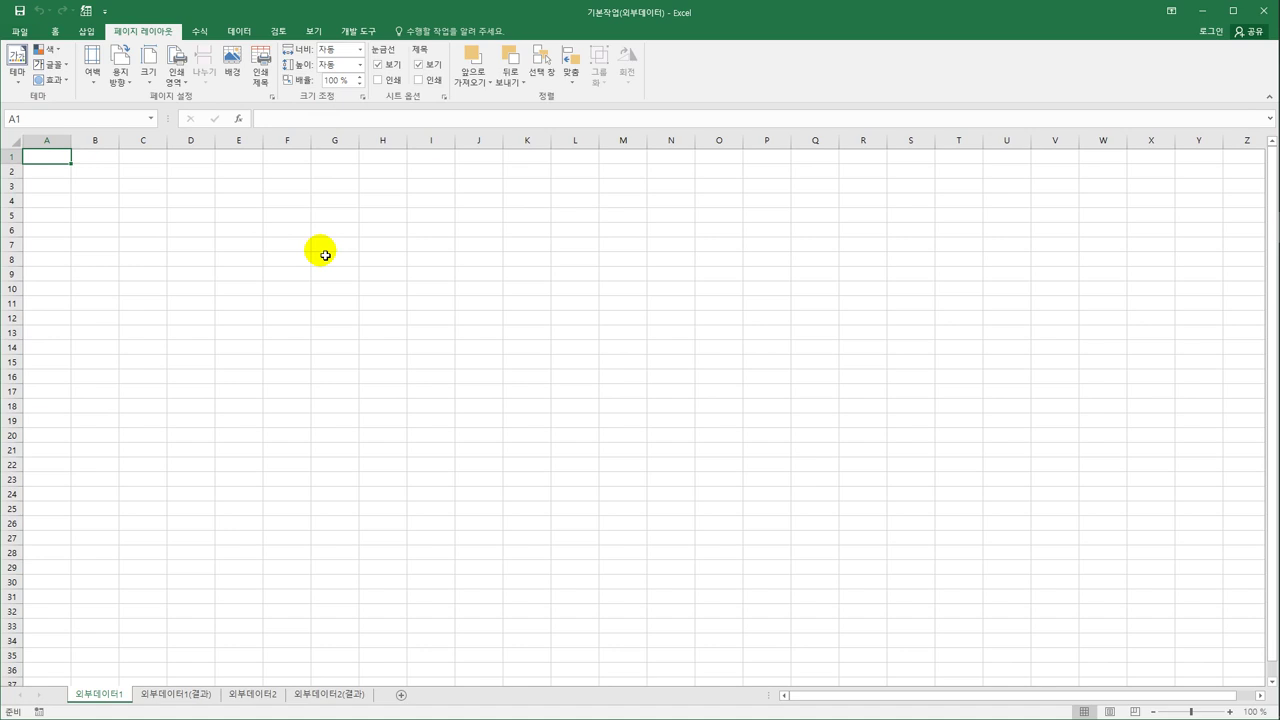
click(100, 186)
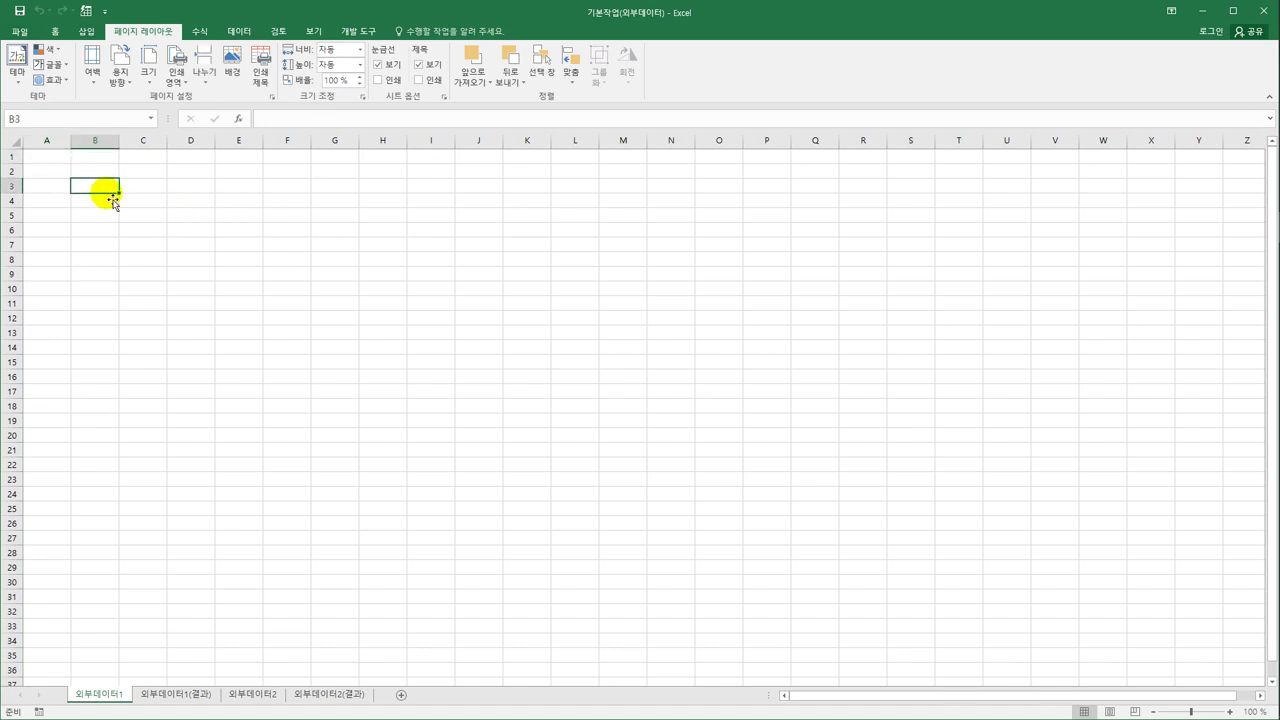
click(236, 32)
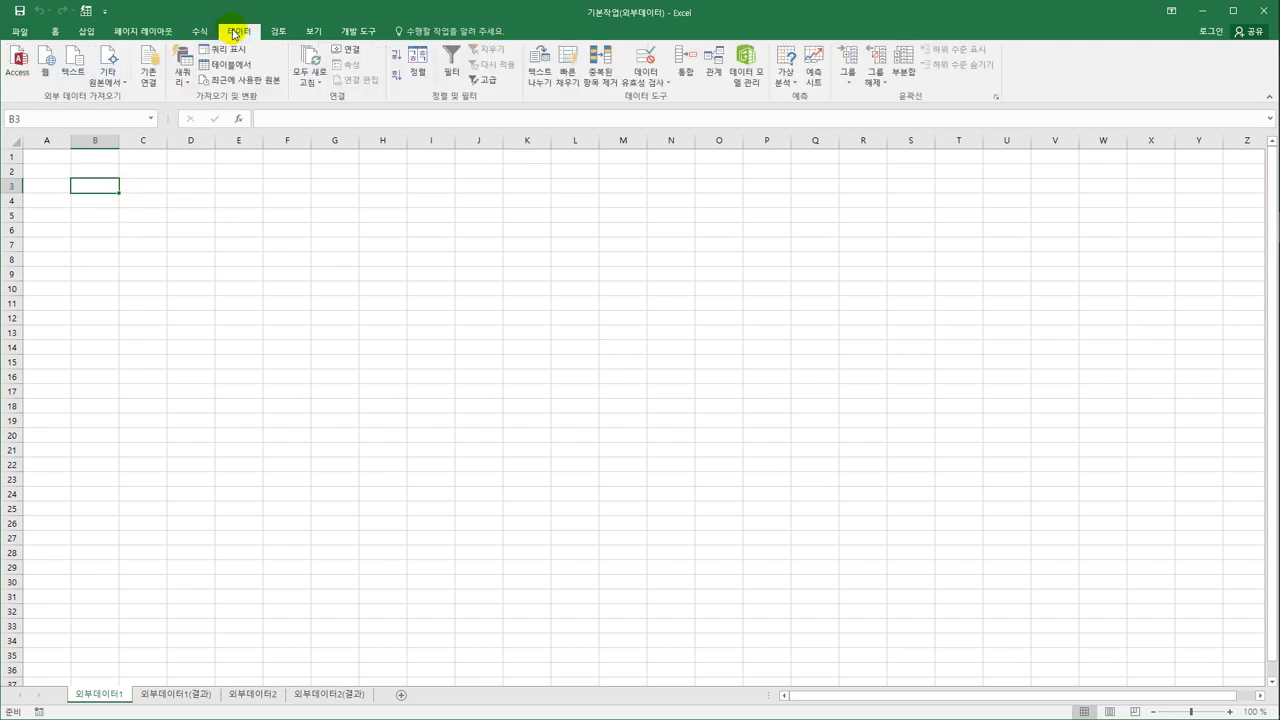
click(112, 78)
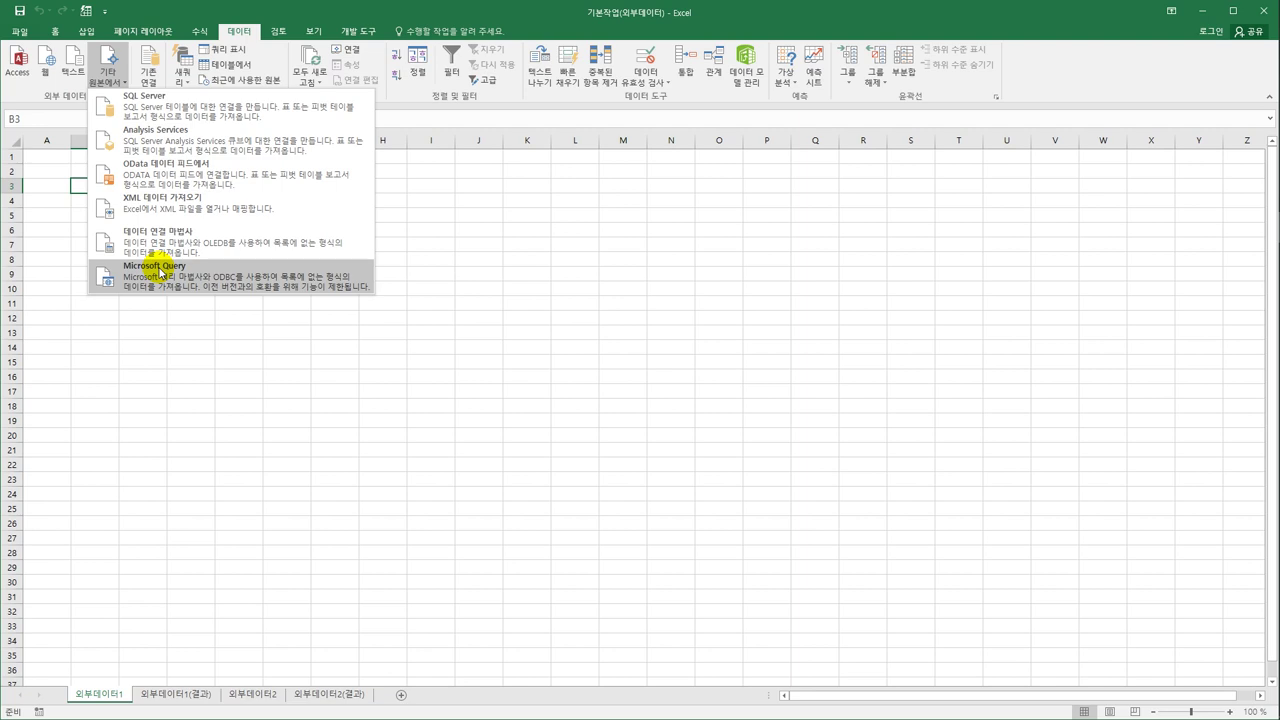
click(160, 272)
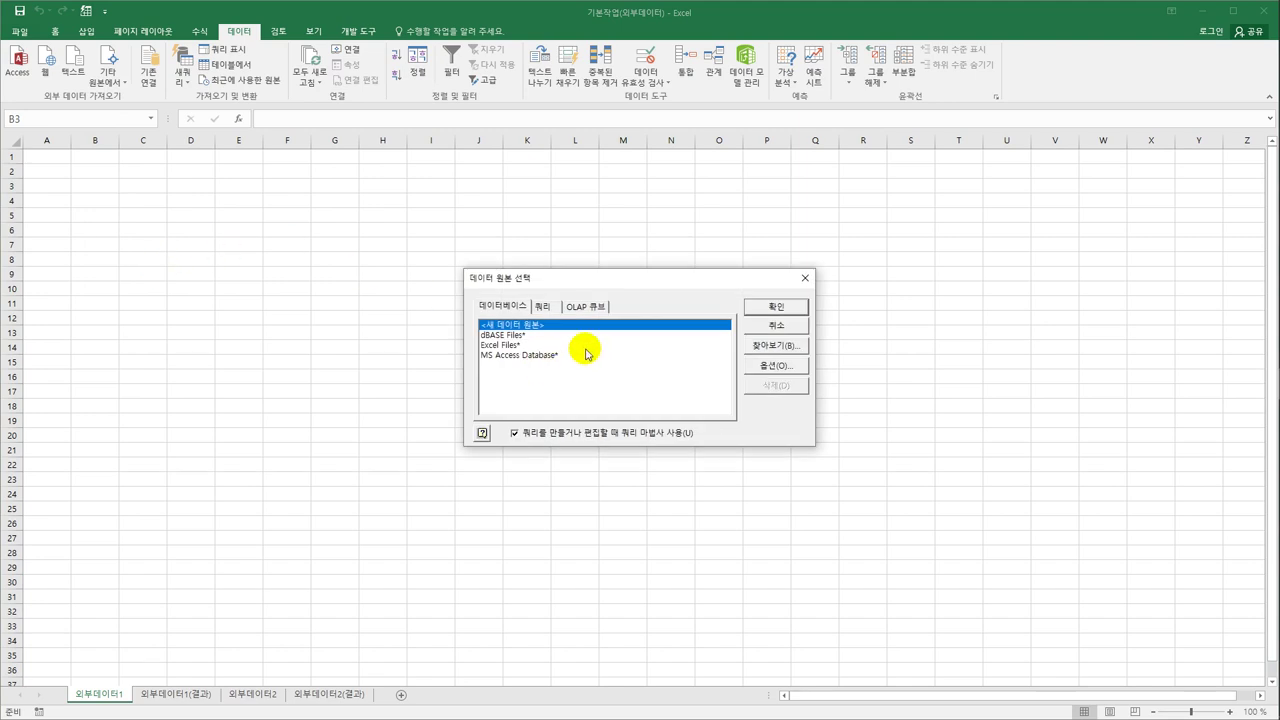
click(585, 357)
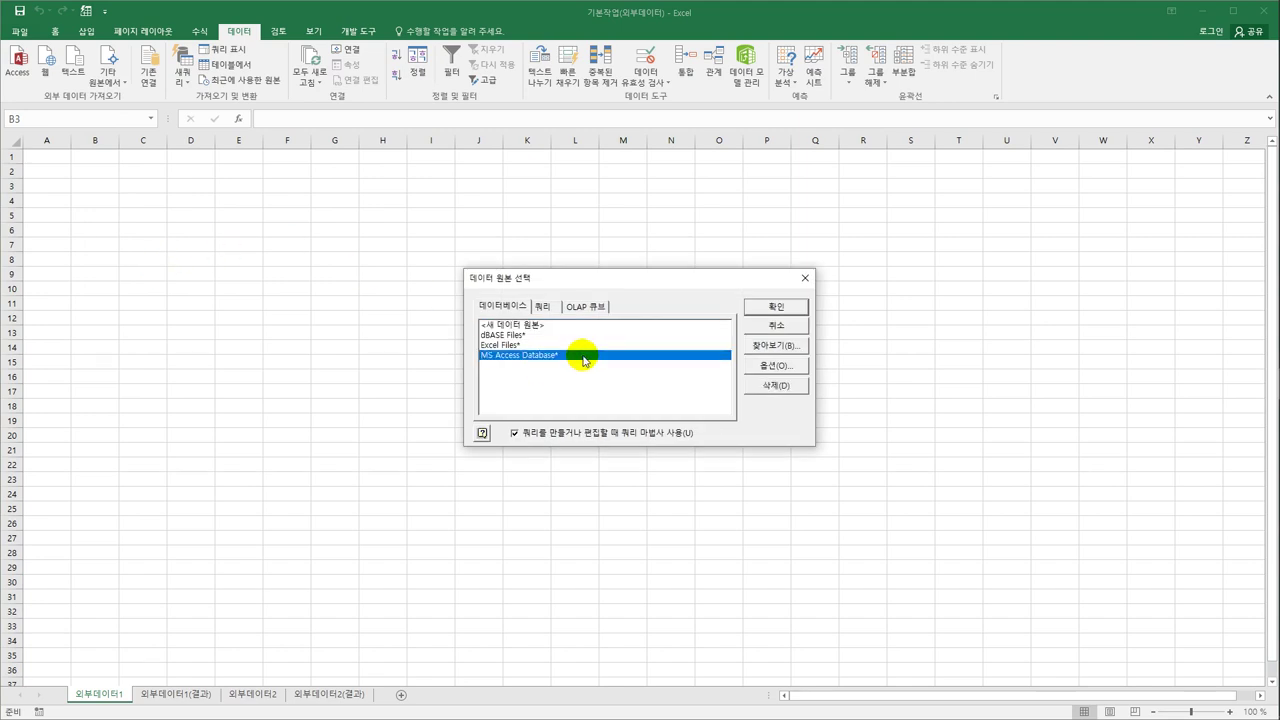
click(774, 307)
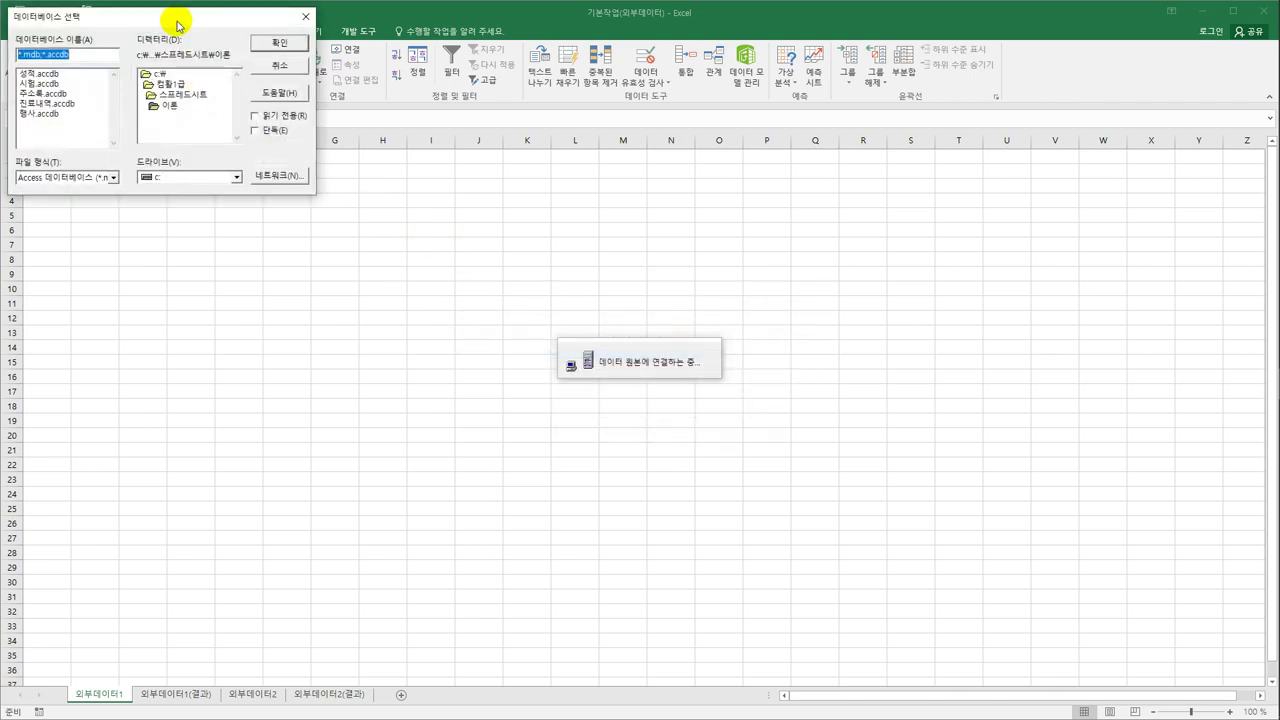
- Choose 성적.accdb in the 이론 folder as the database for the query
drag(171, 14, 605, 253)
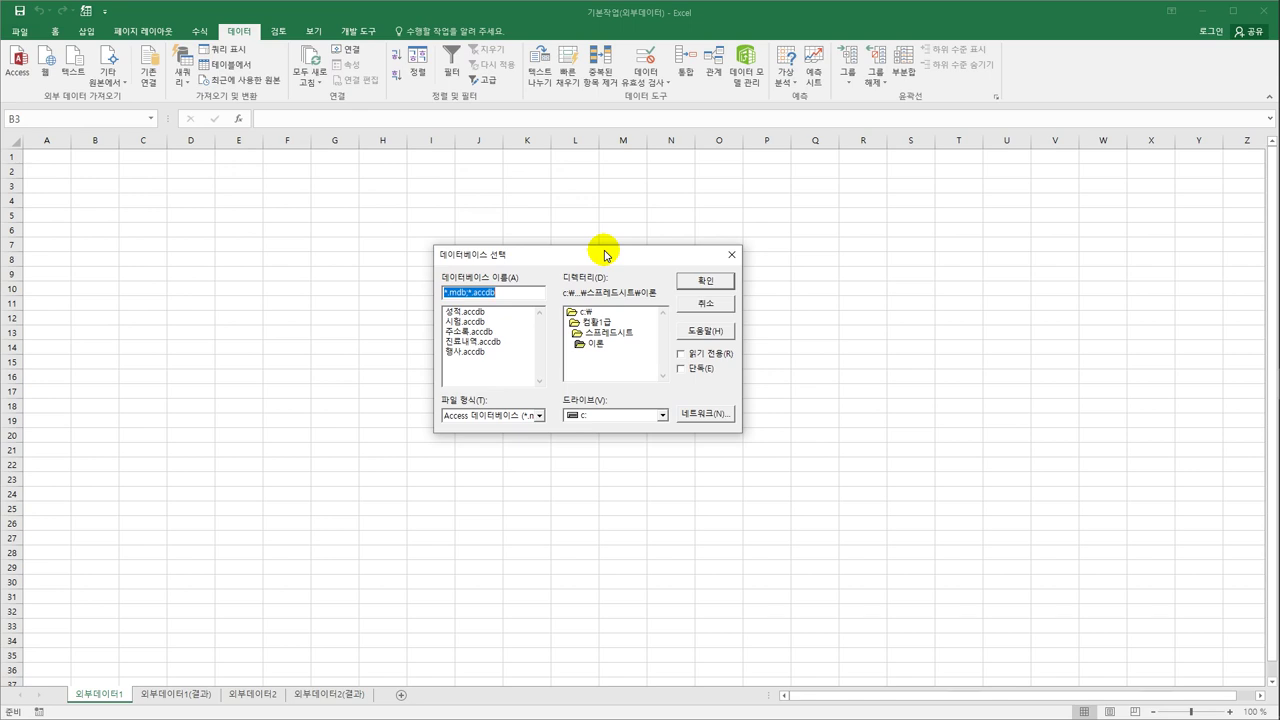
drag(605, 254, 605, 255)
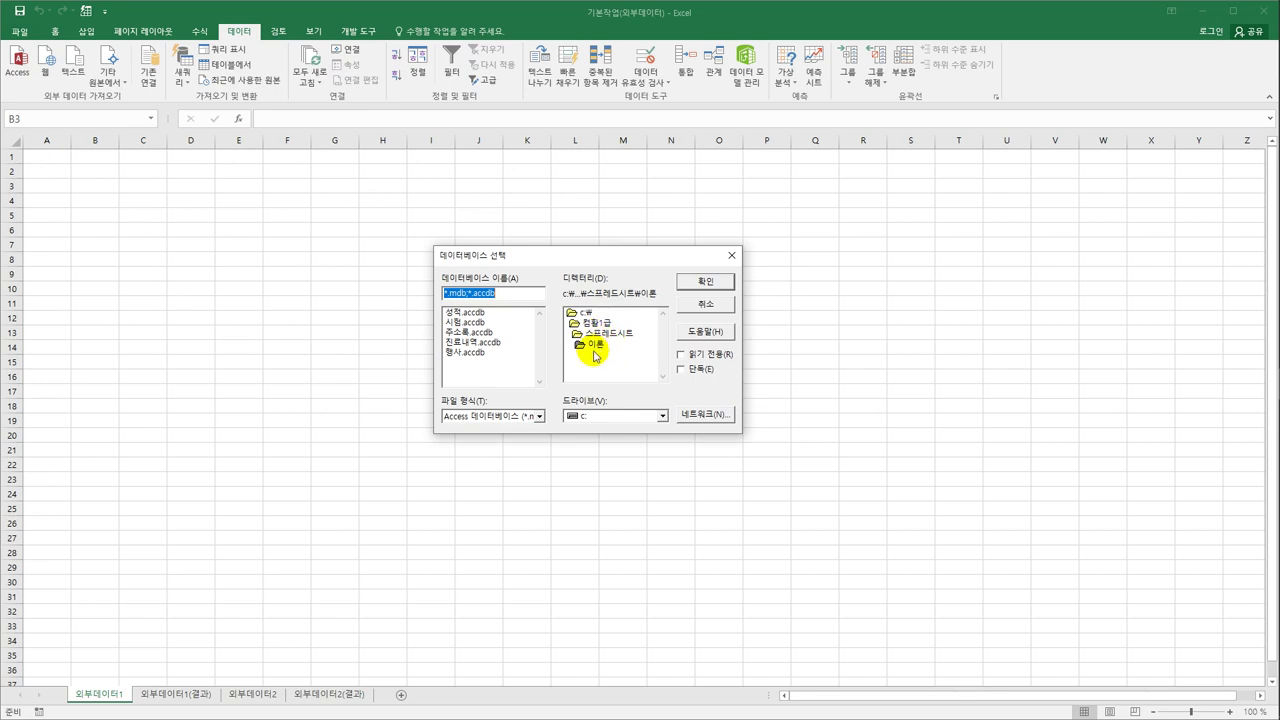
click(488, 313)
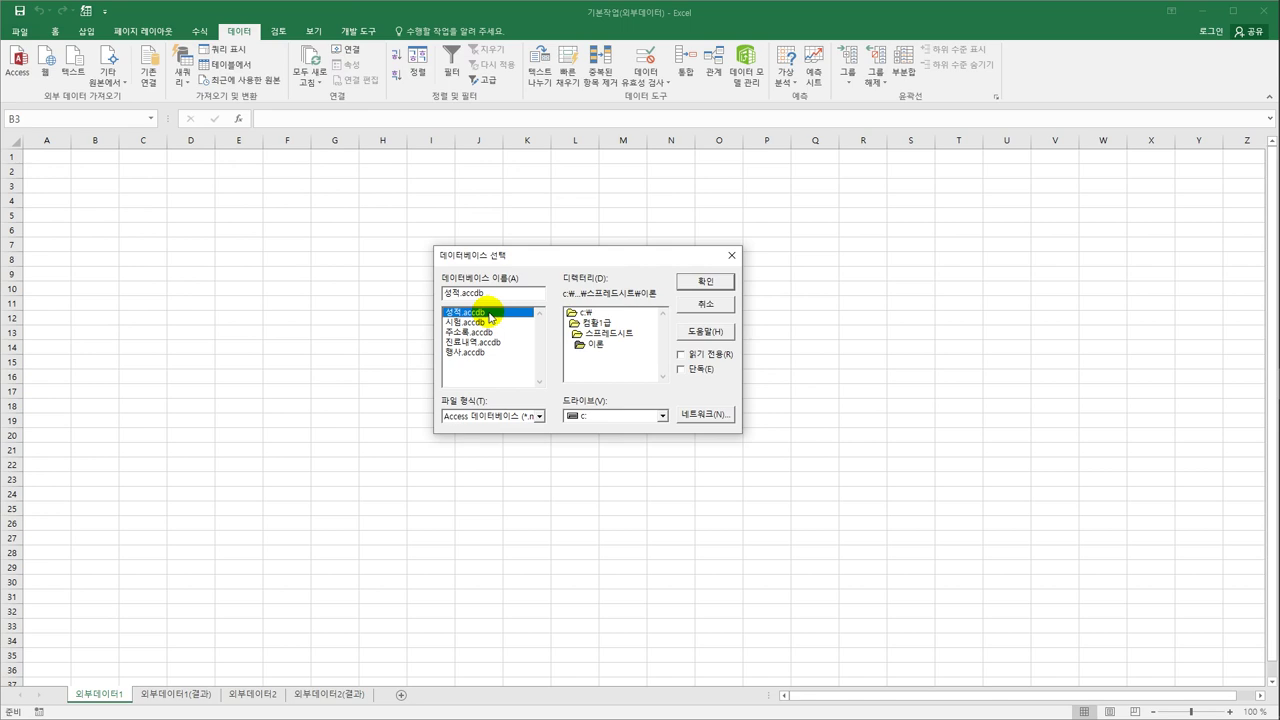
click(706, 282)
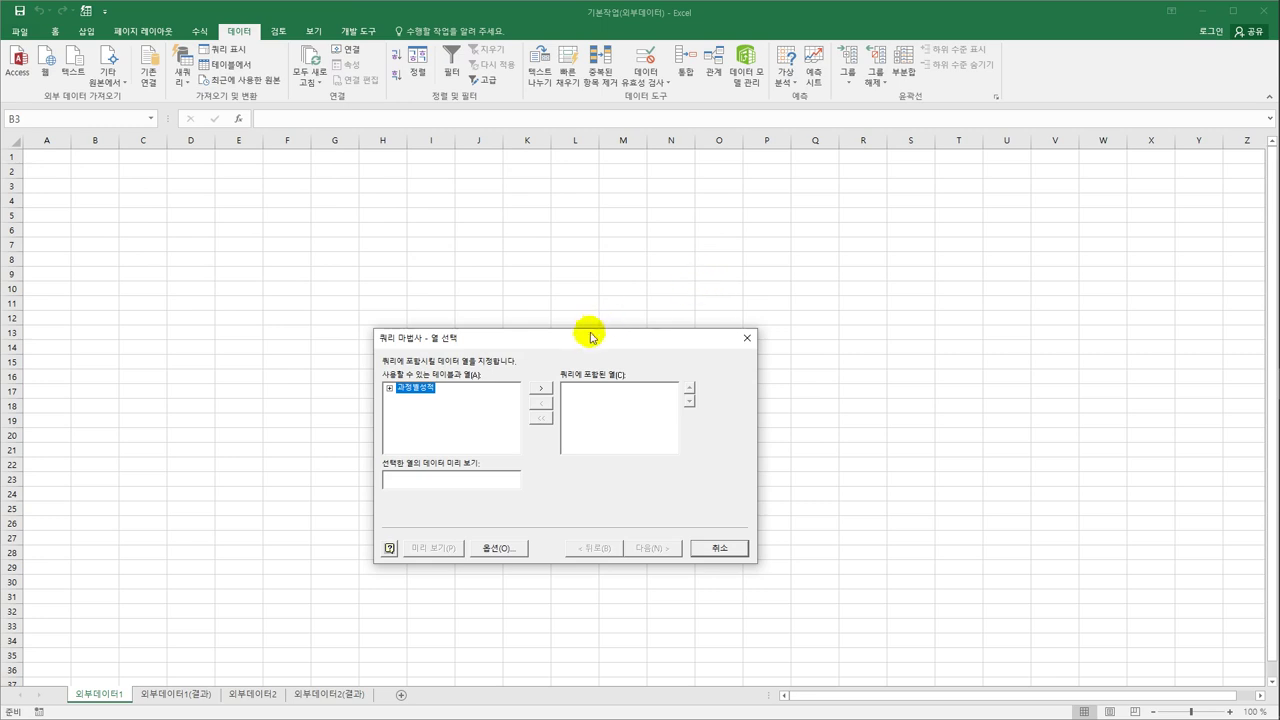
- Add the columns 과정명, 등록일, 수강생코드 and 학점평균 from the 과정별성적 table to the query and proceed to filtering
drag(586, 337, 590, 265)
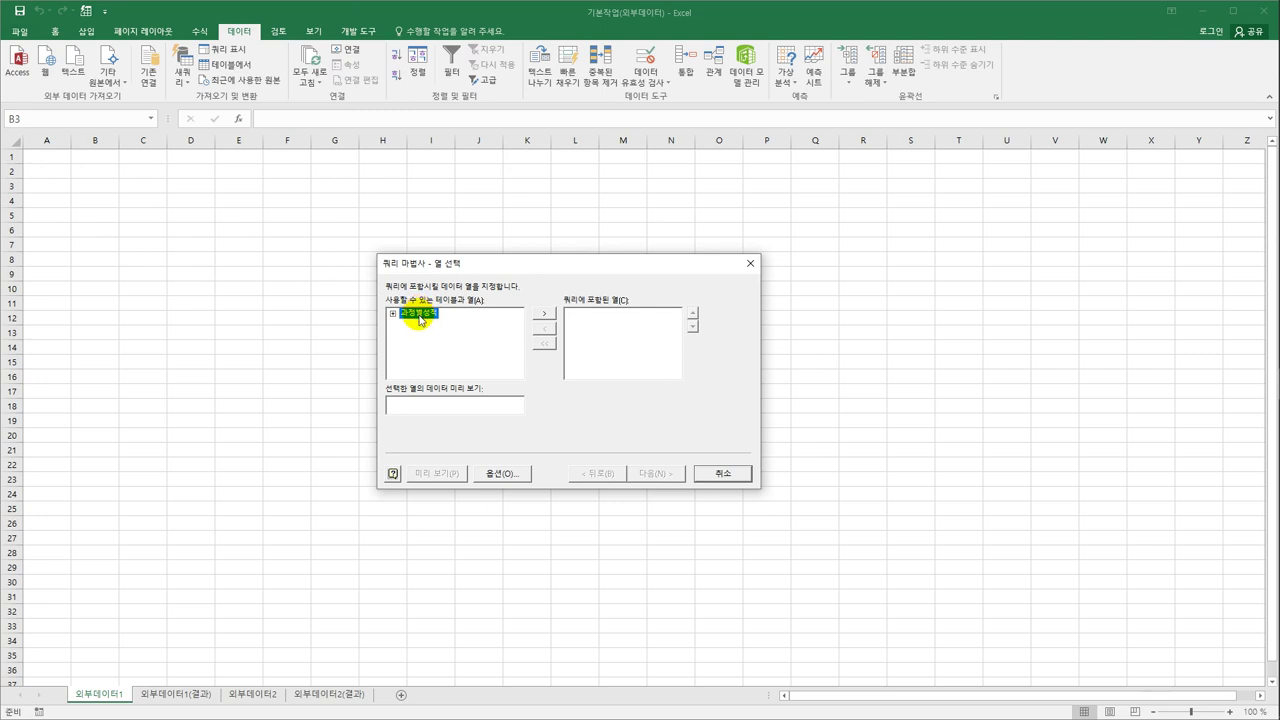
double_click(420, 318)
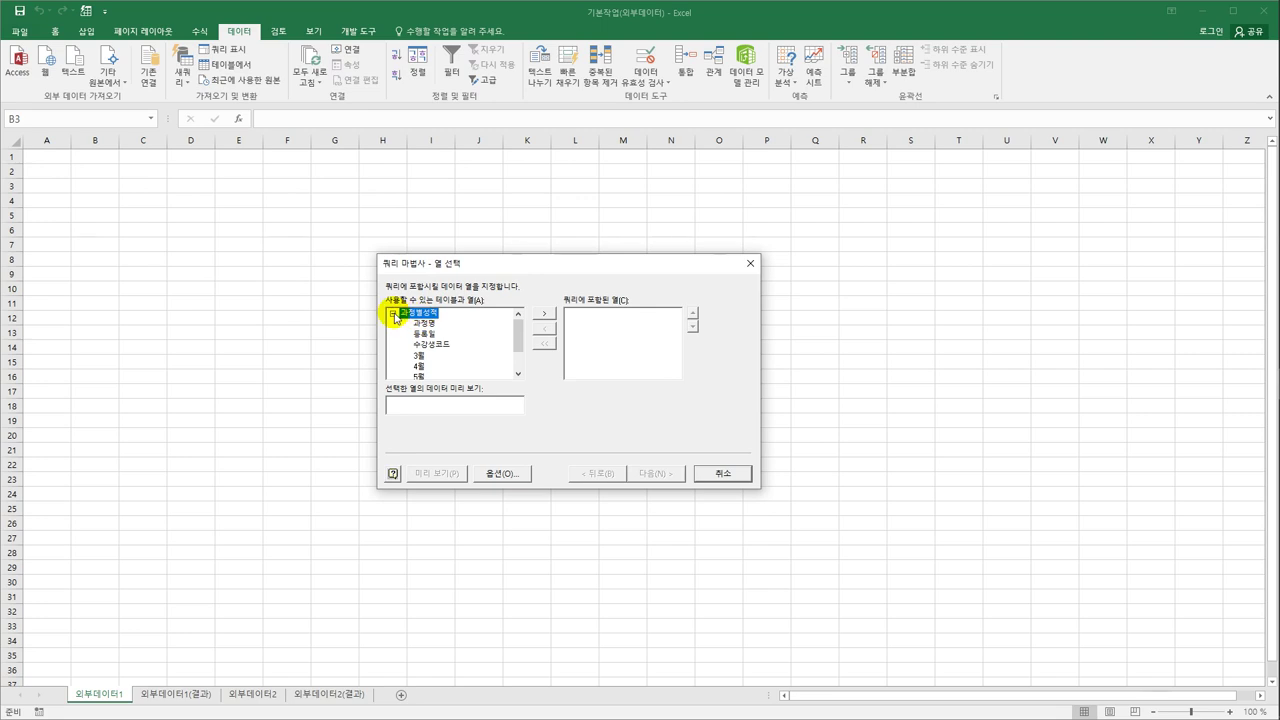
click(393, 314)
click(393, 314)
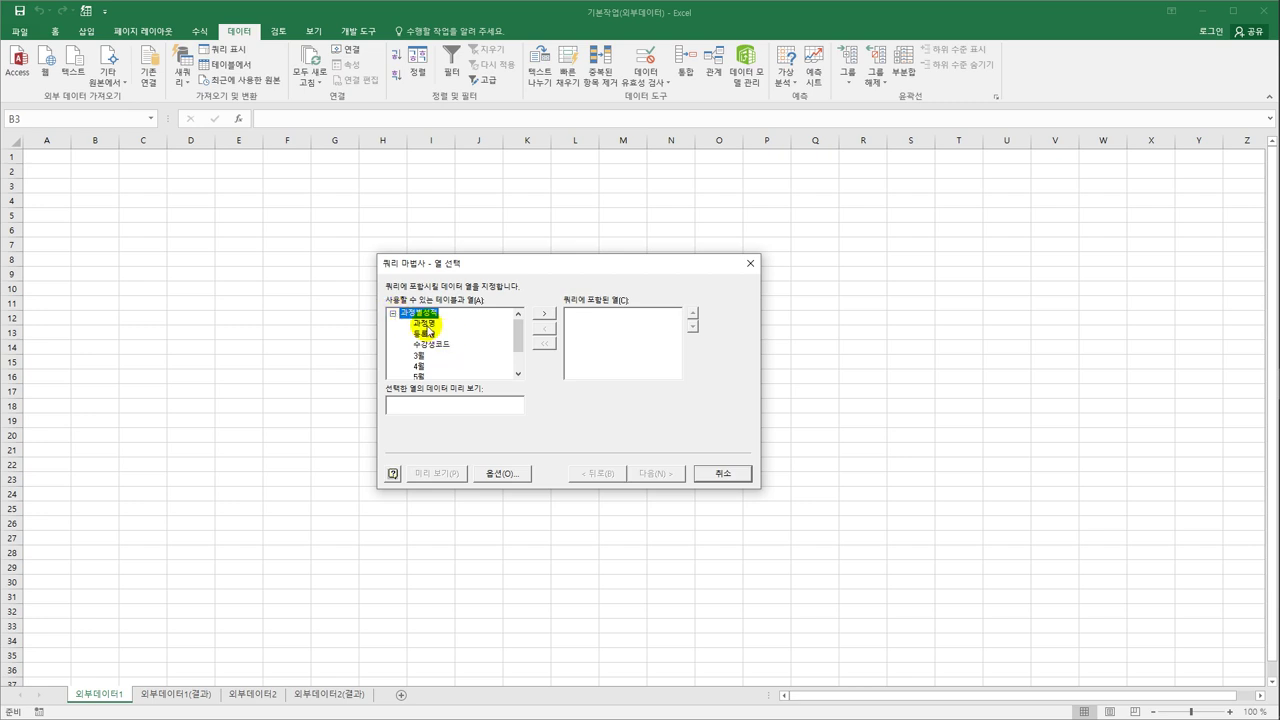
double_click(424, 324)
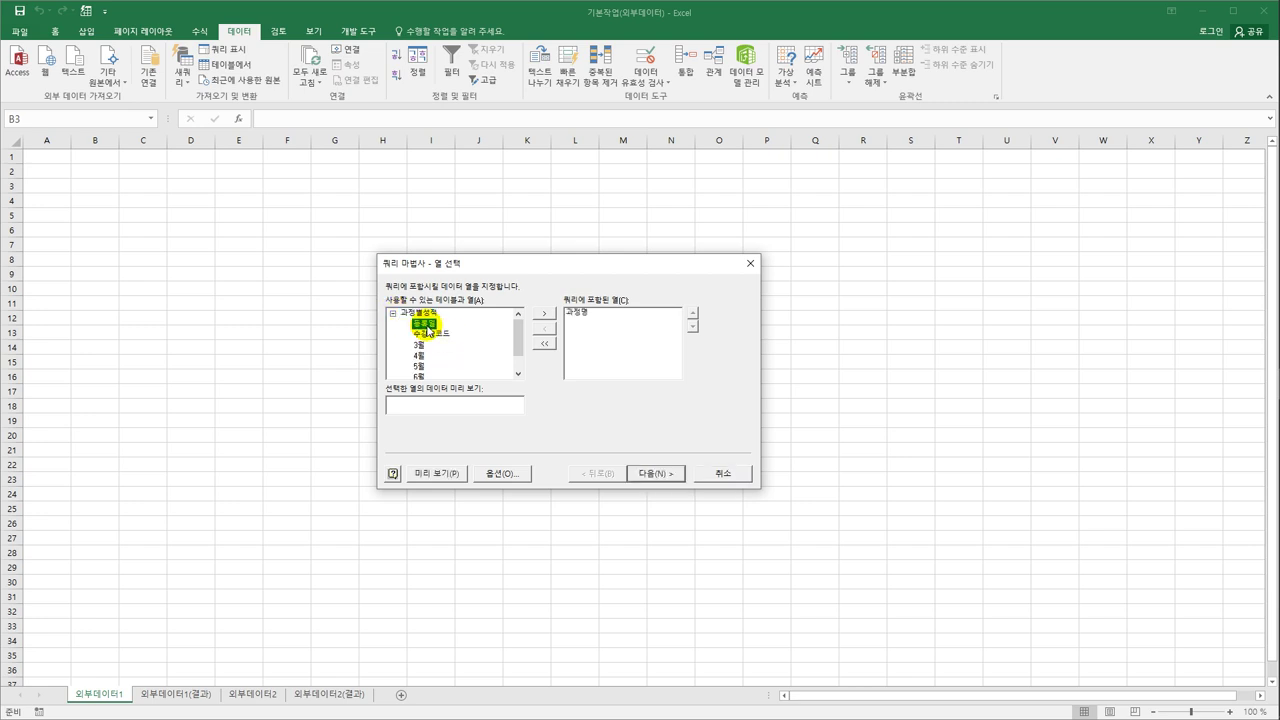
click(545, 316)
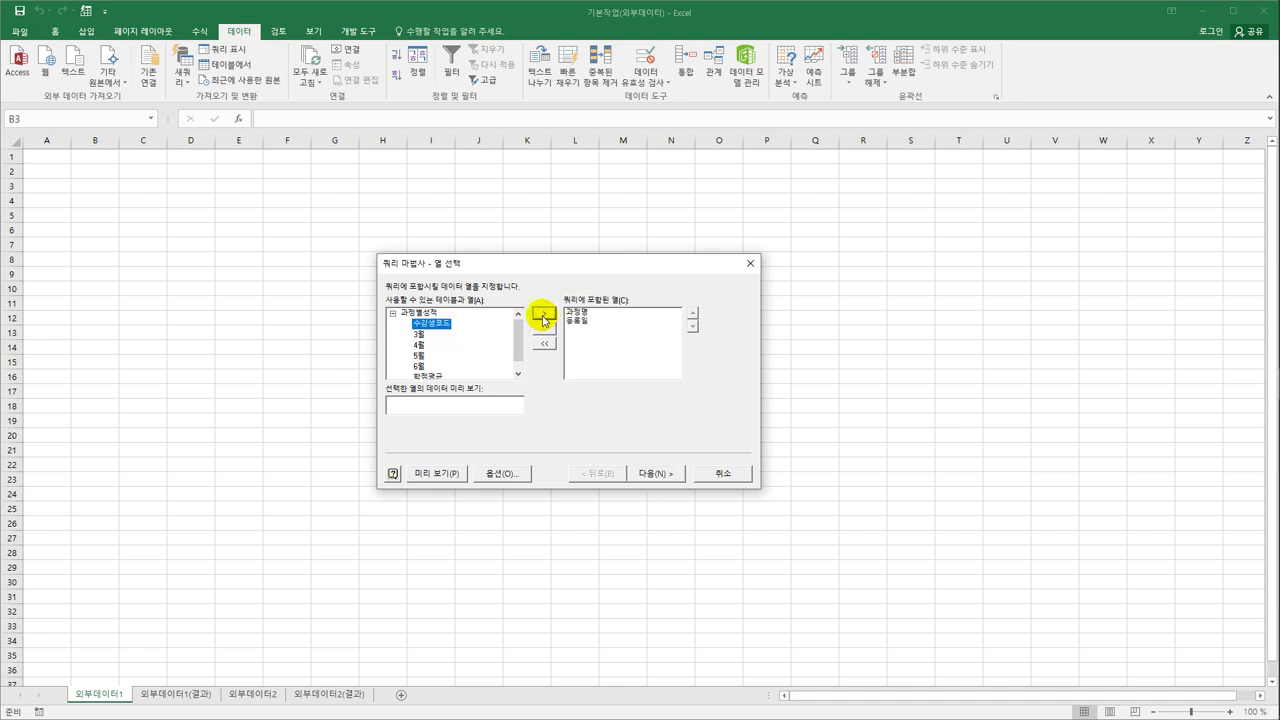
click(545, 316)
click(428, 366)
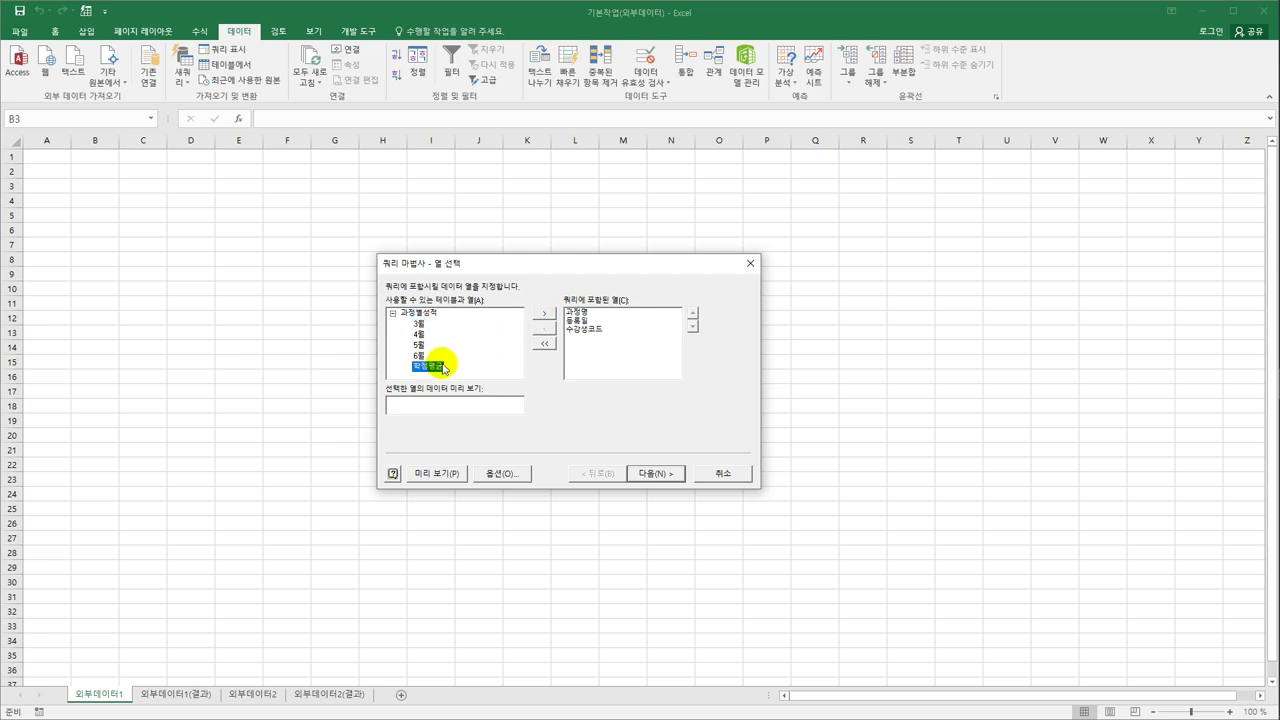
click(545, 316)
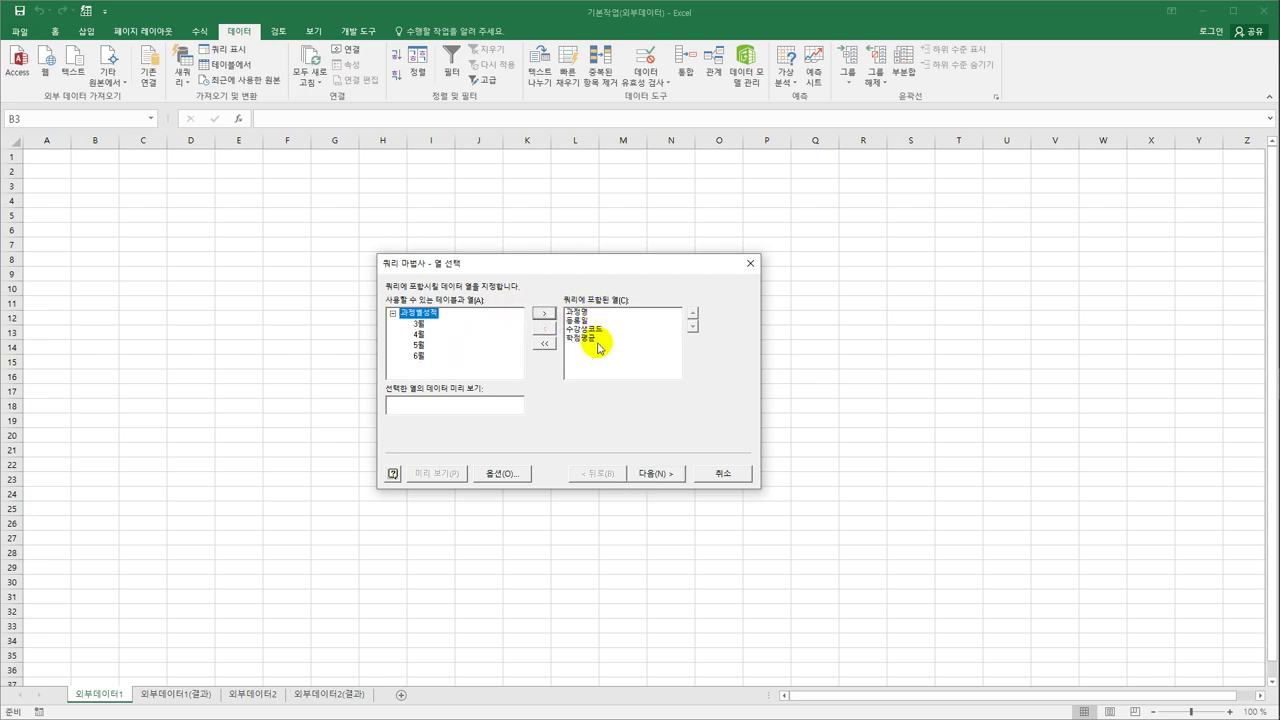
click(654, 474)
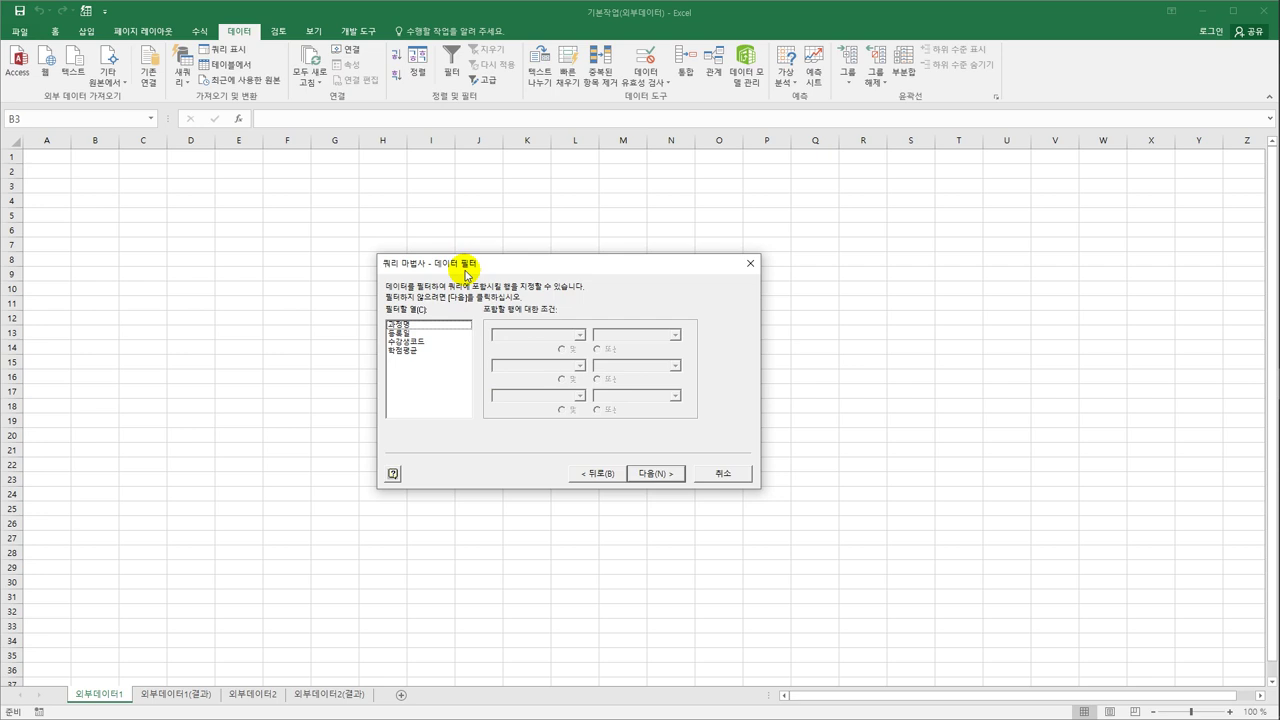
- Filter 과정명 to rows whose start value (시작 값) is 5B or (또는) 6B
click(439, 326)
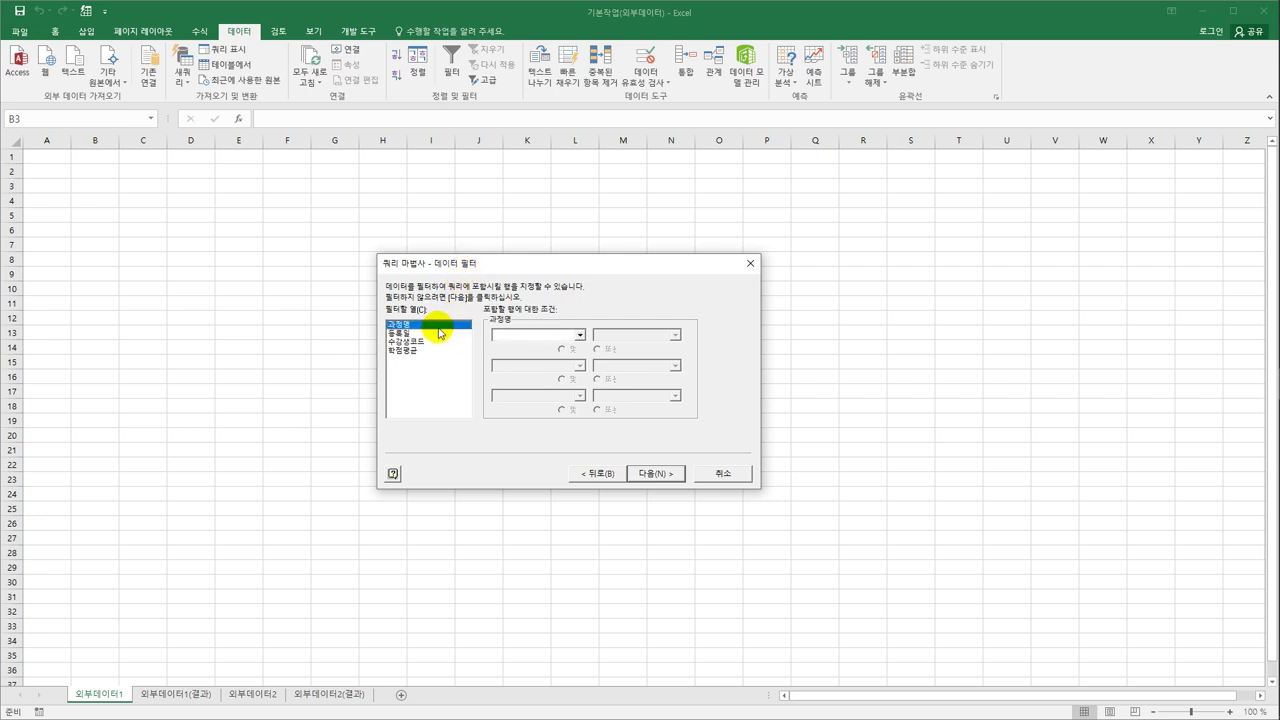
click(535, 335)
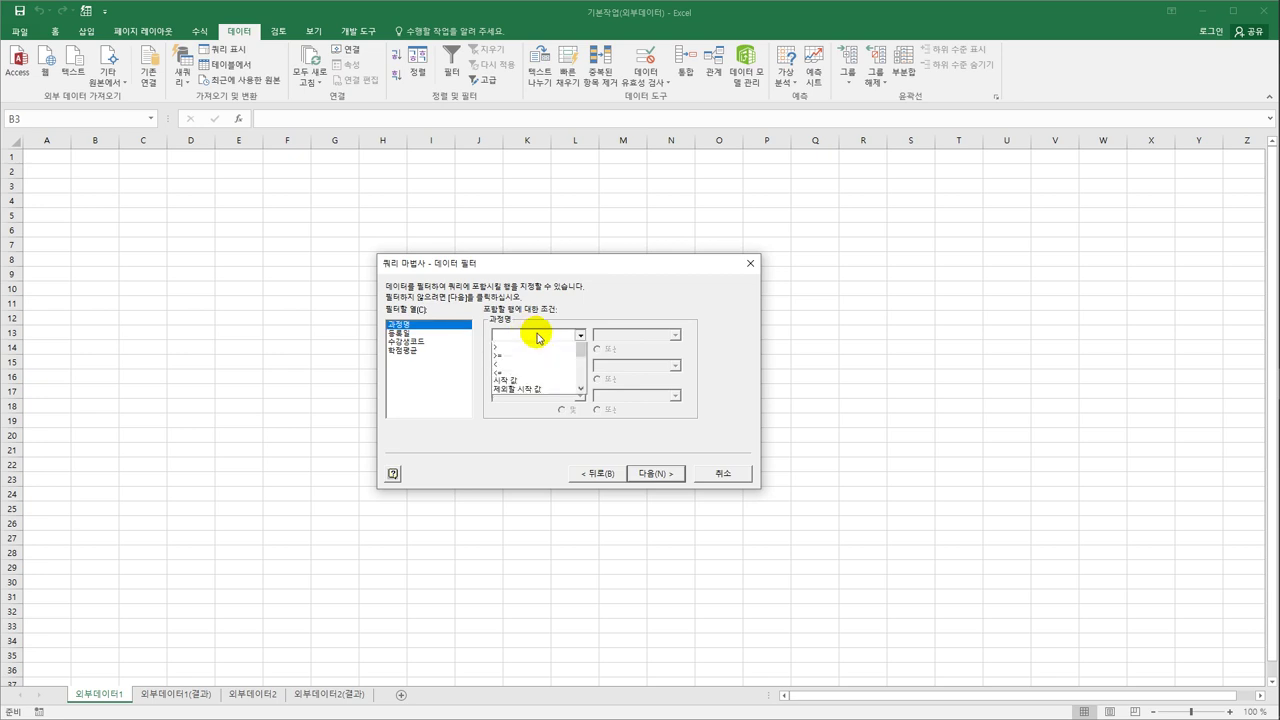
click(532, 413)
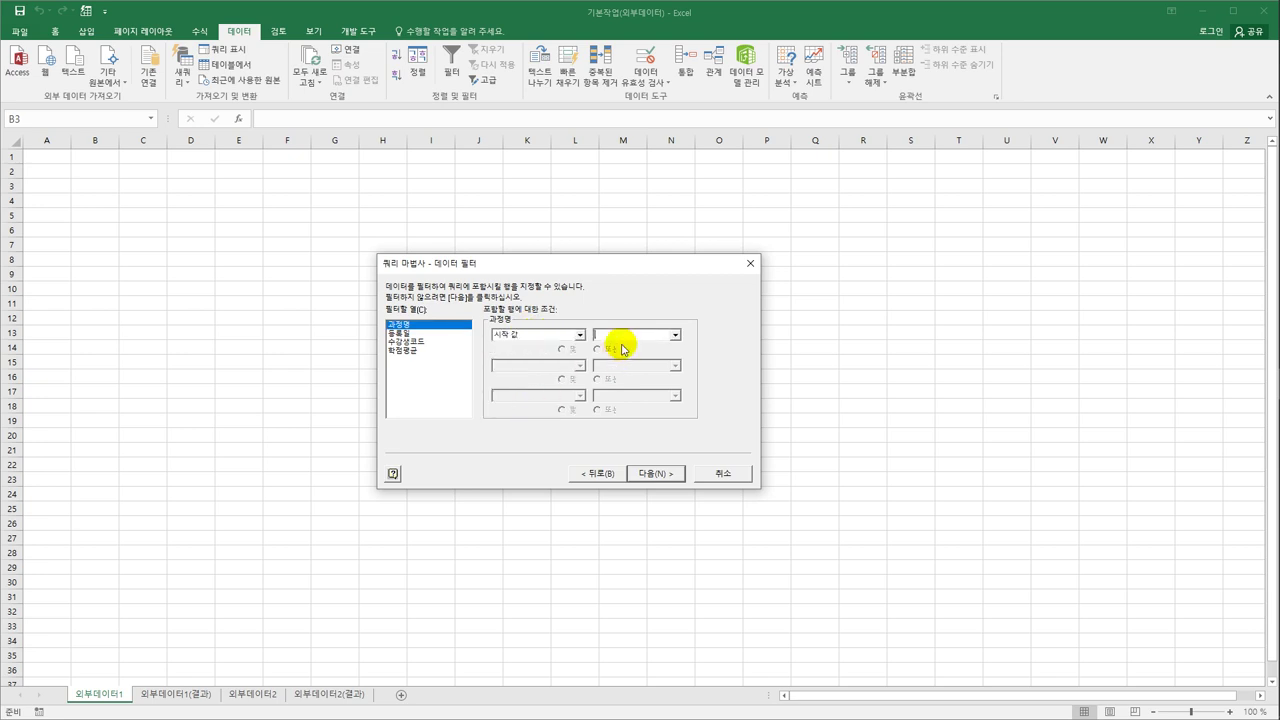
text(ㅋ)
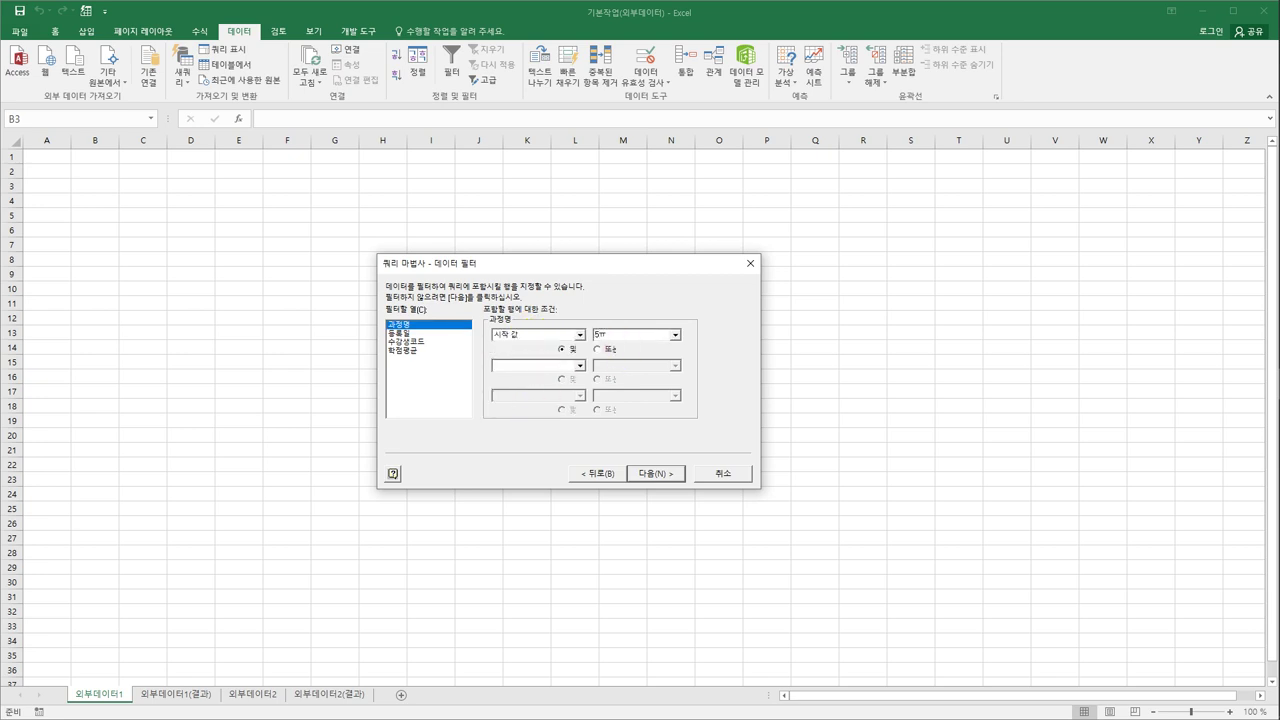
text(8)
click(579, 365)
click(558, 443)
text(8)
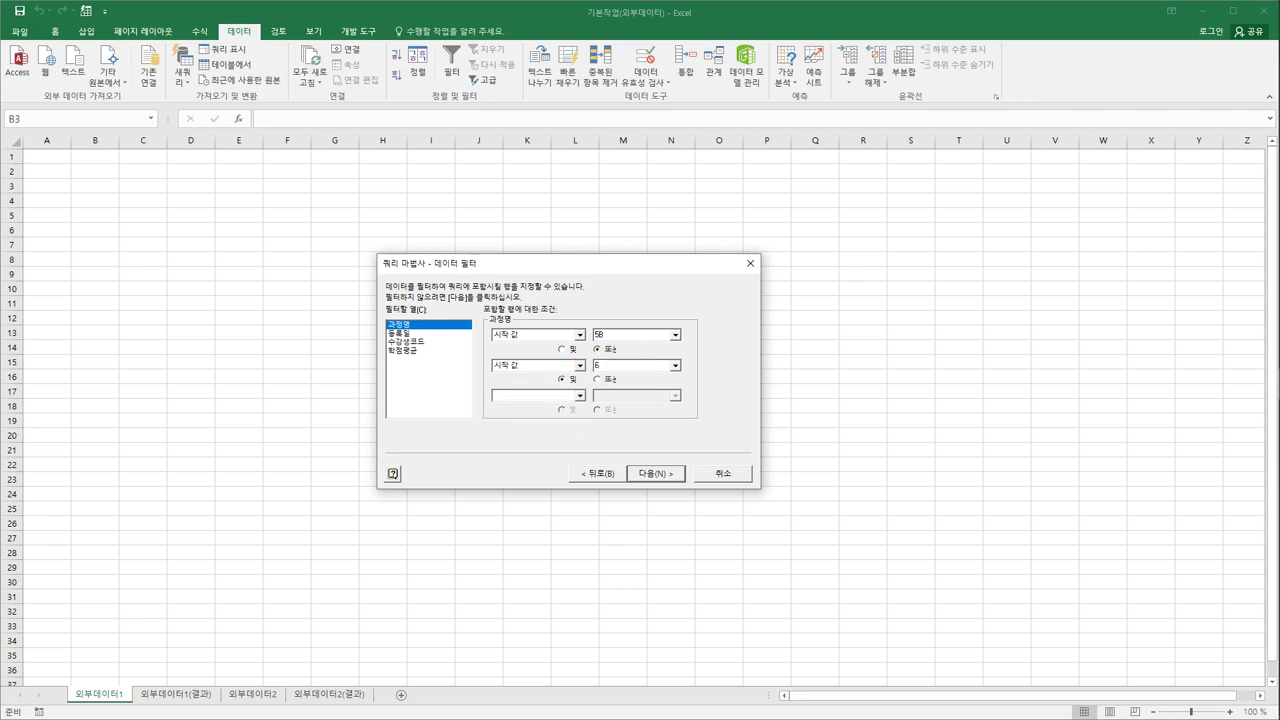
text(B)
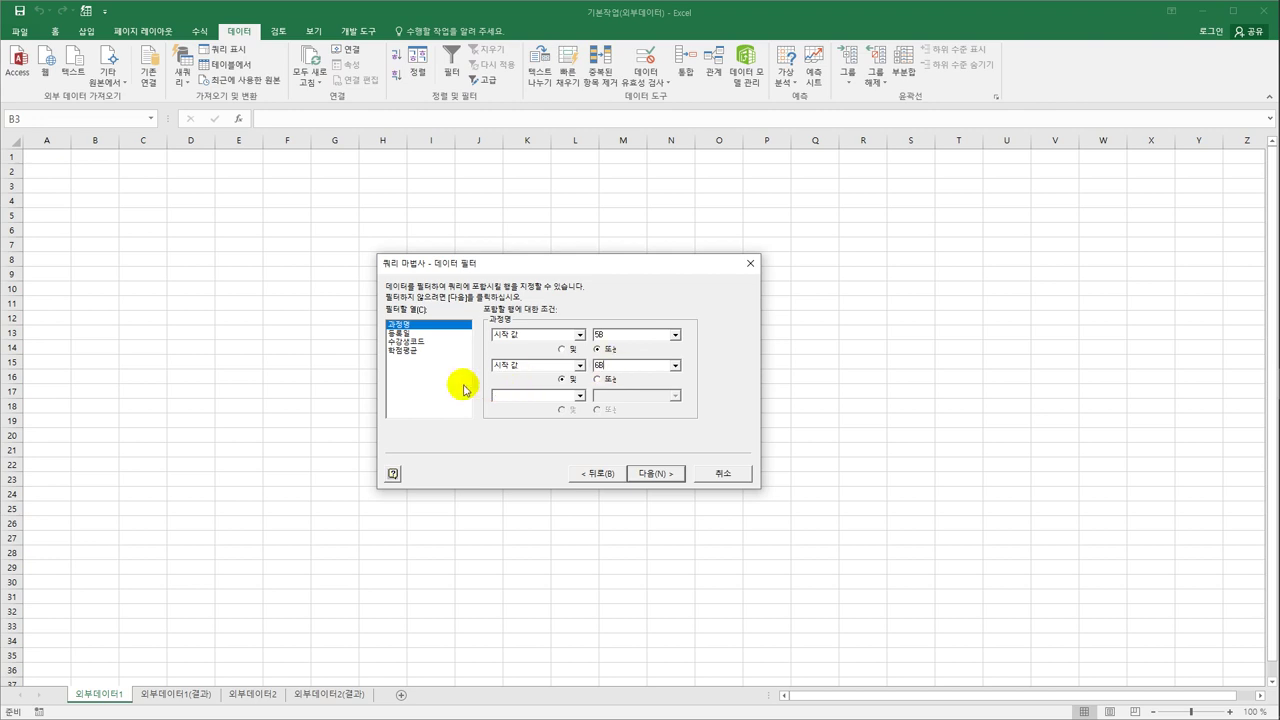
- Filter 학점평균 to values >= 3.5 and < 4.2, and proceed to the sort order
click(414, 351)
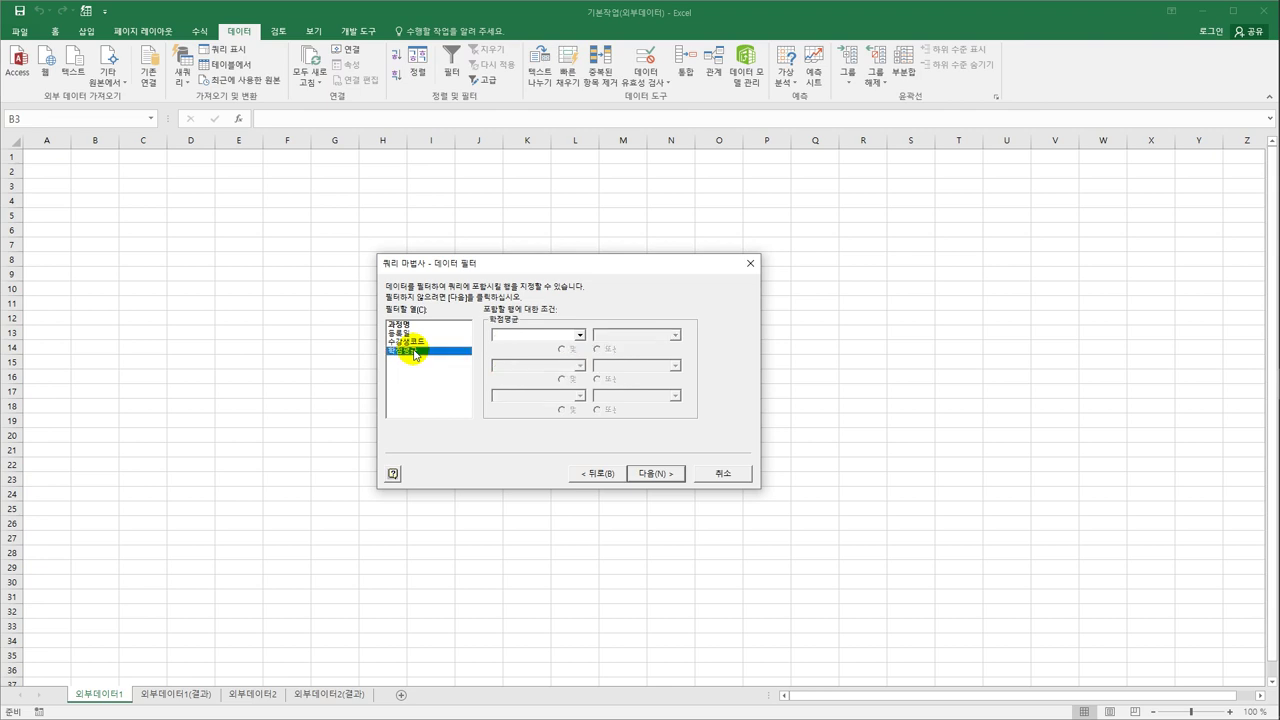
click(530, 335)
click(533, 381)
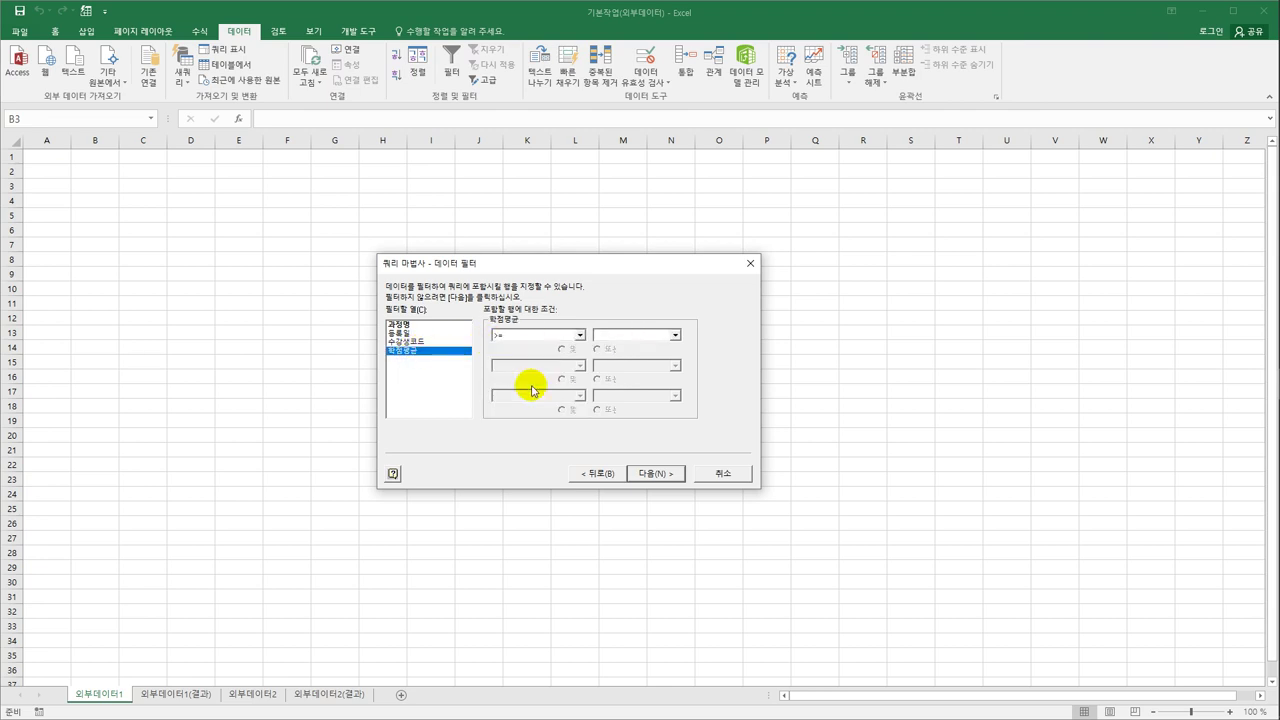
key(Tab)
text(3.5)
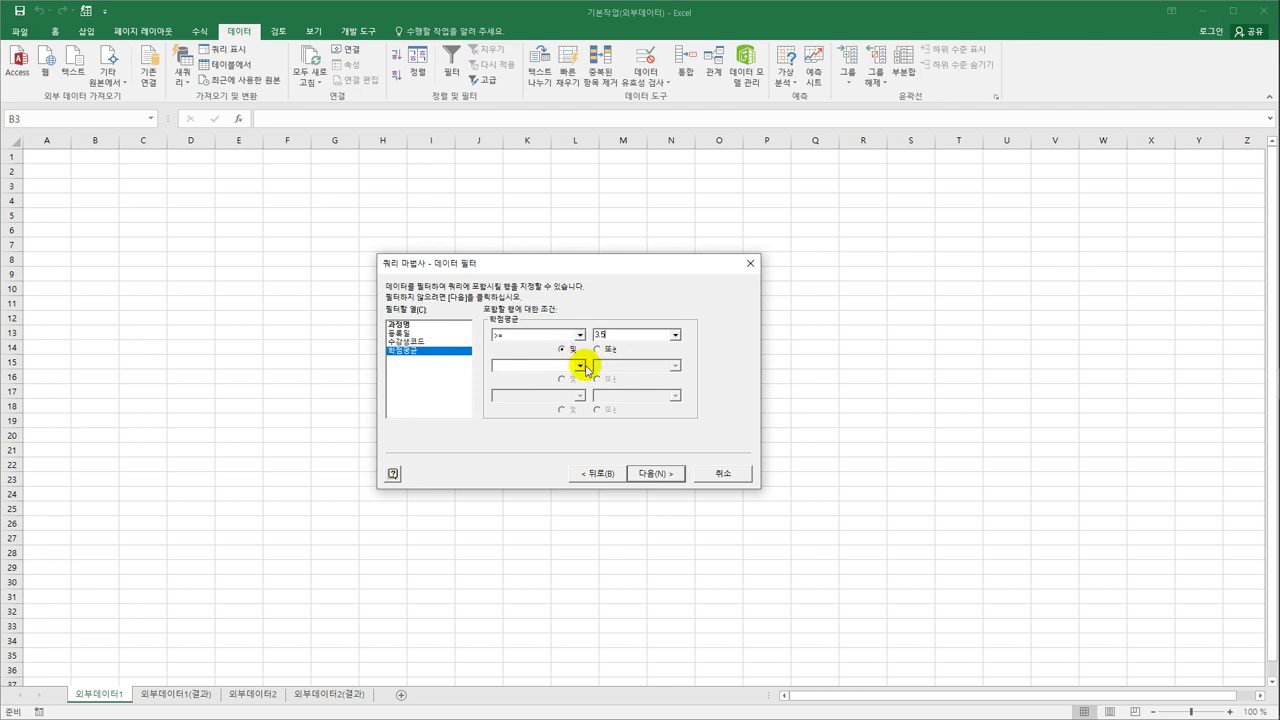
click(580, 365)
click(571, 424)
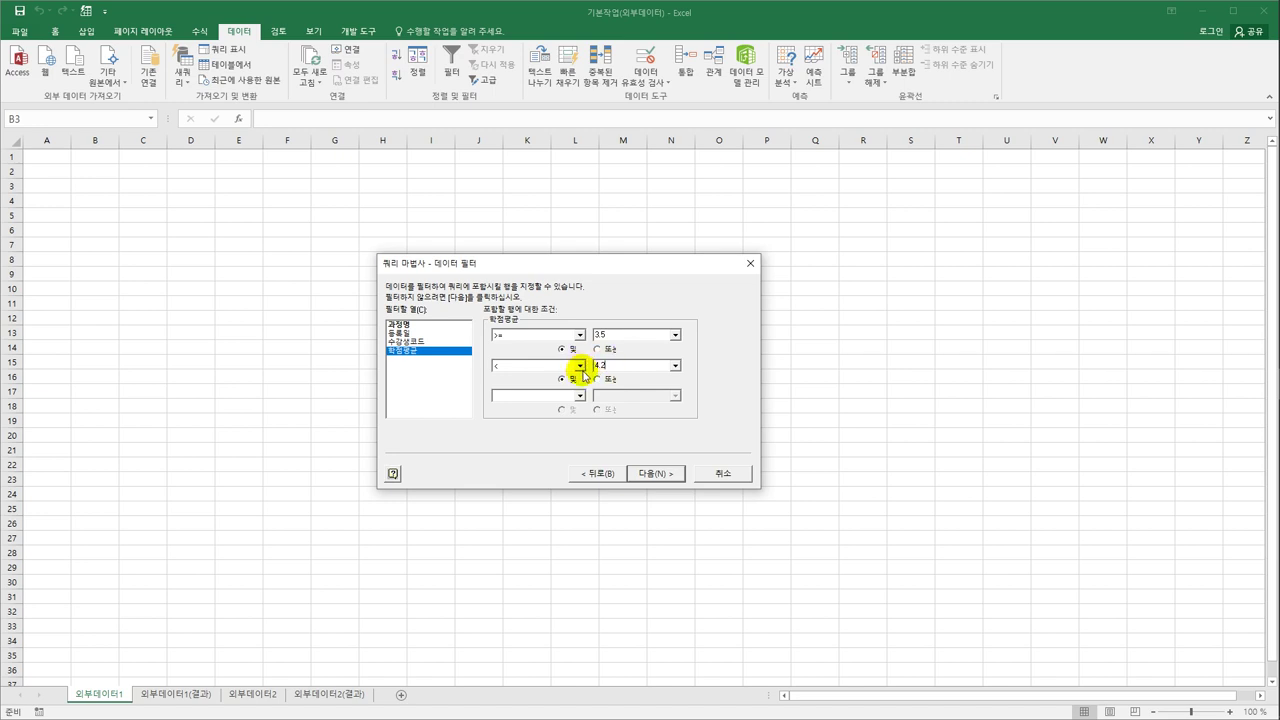
key(BackSpace)
text(3)
key(BackSpace)
text(2)
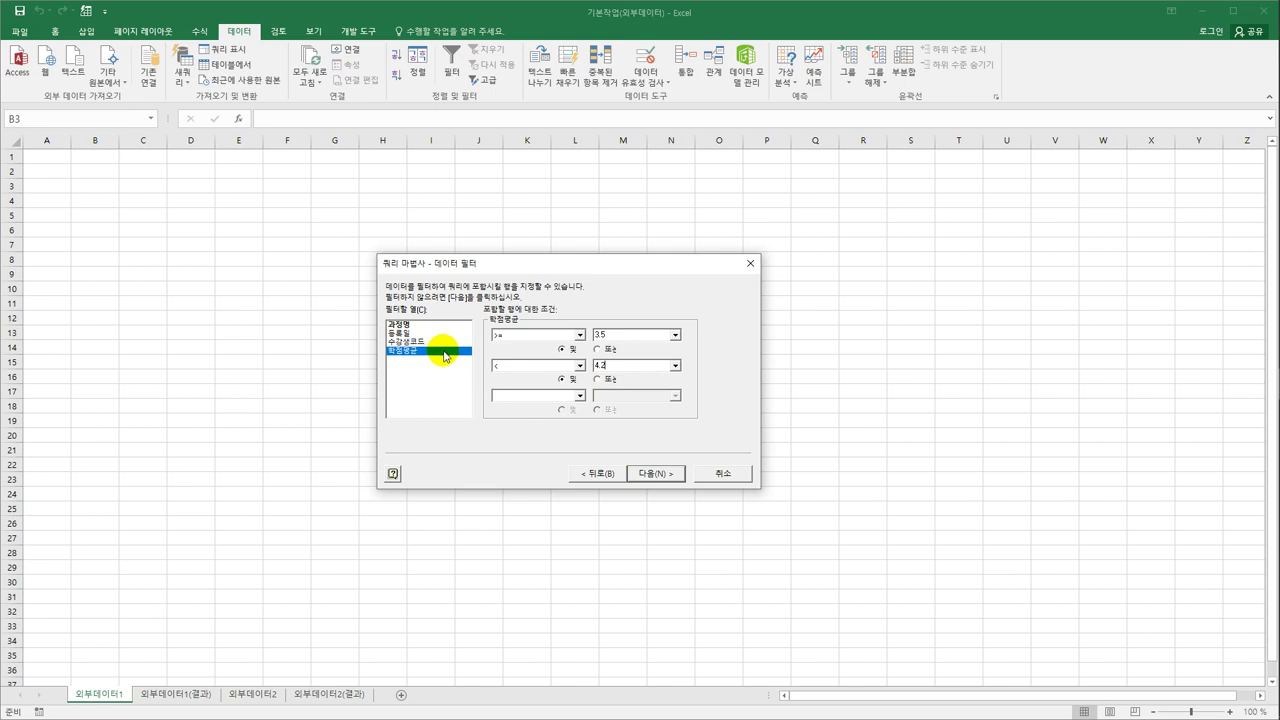
click(635, 477)
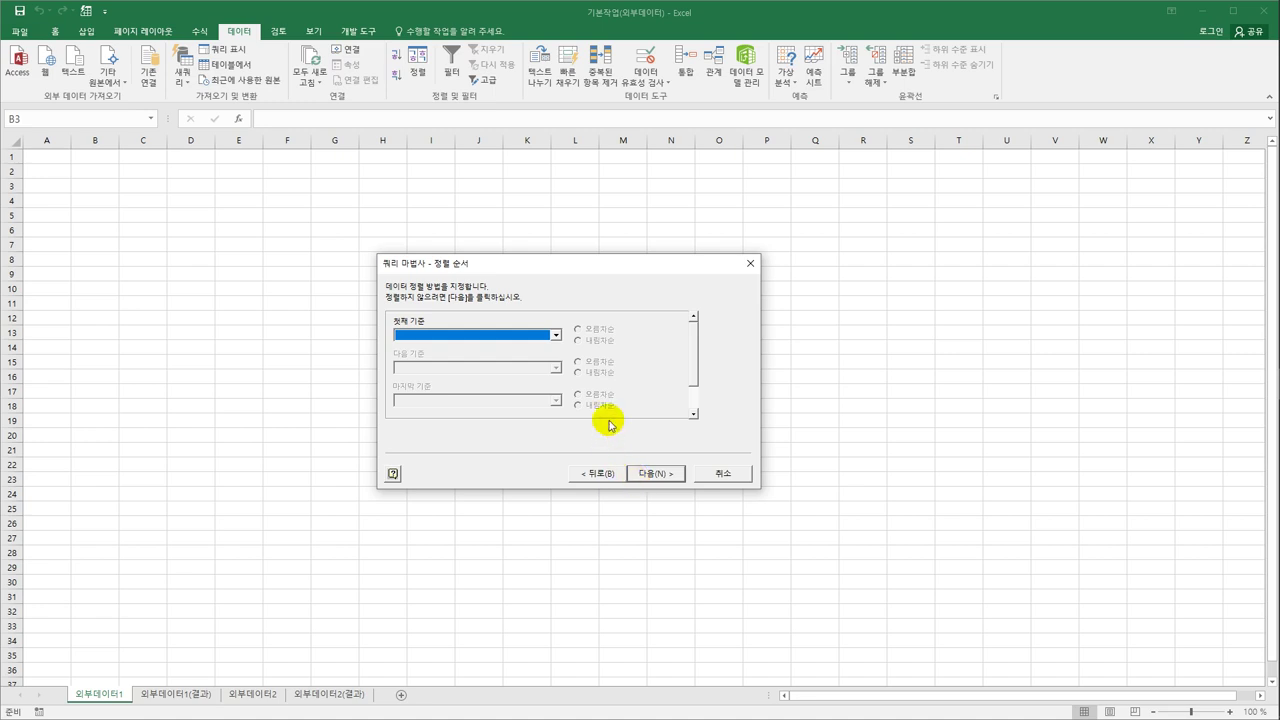
- Sort the query by 학점평균 descending (내림차순) and by 등록일 ascending (오름차순), and proceed to the finish page
click(537, 337)
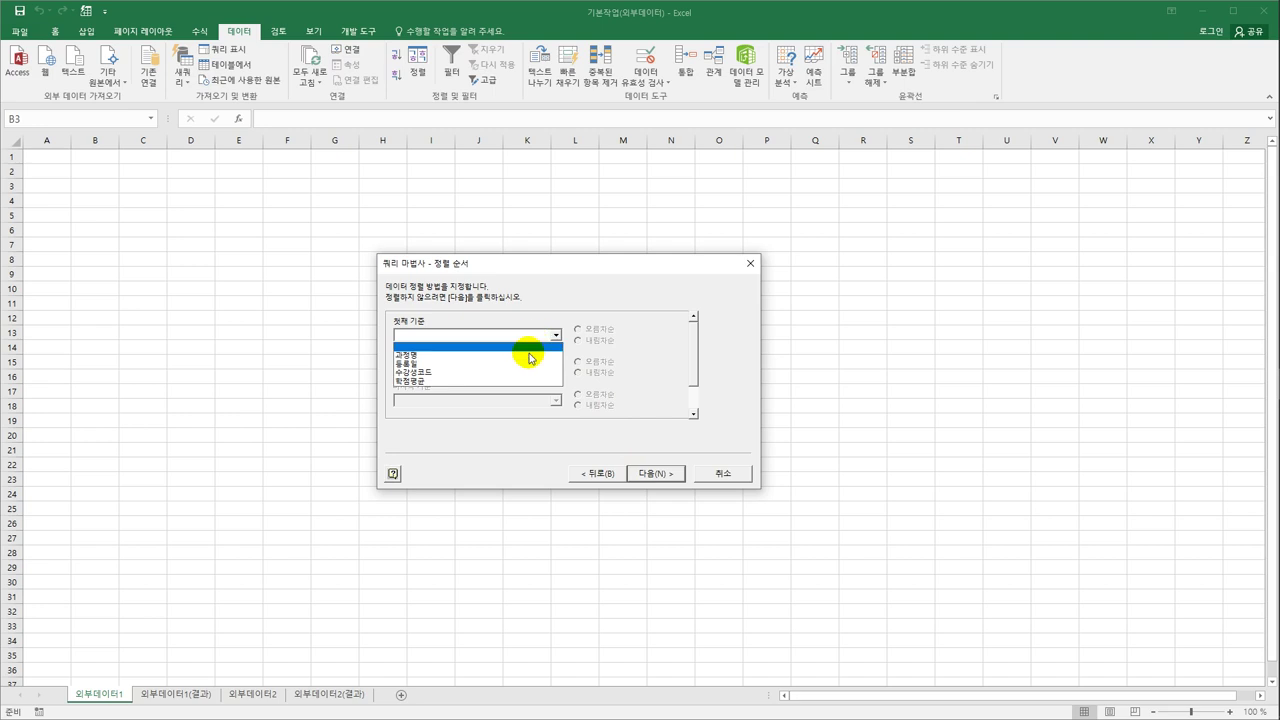
click(537, 381)
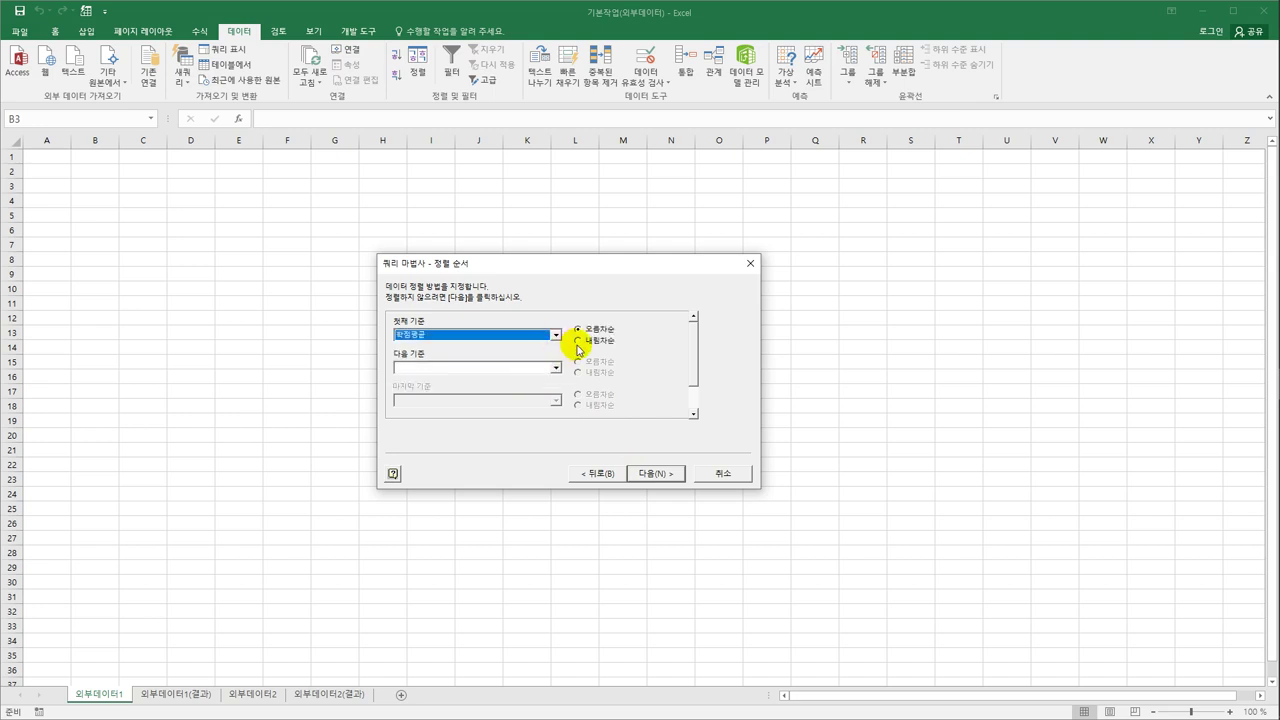
click(582, 342)
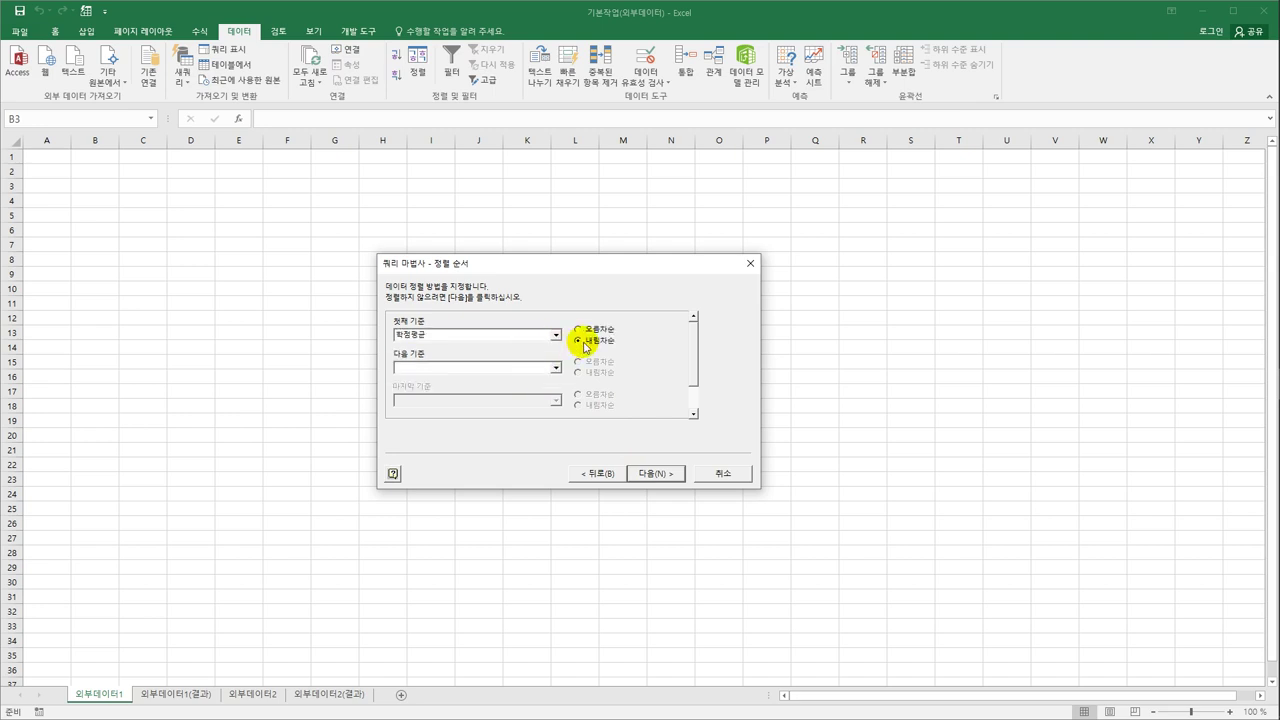
click(549, 366)
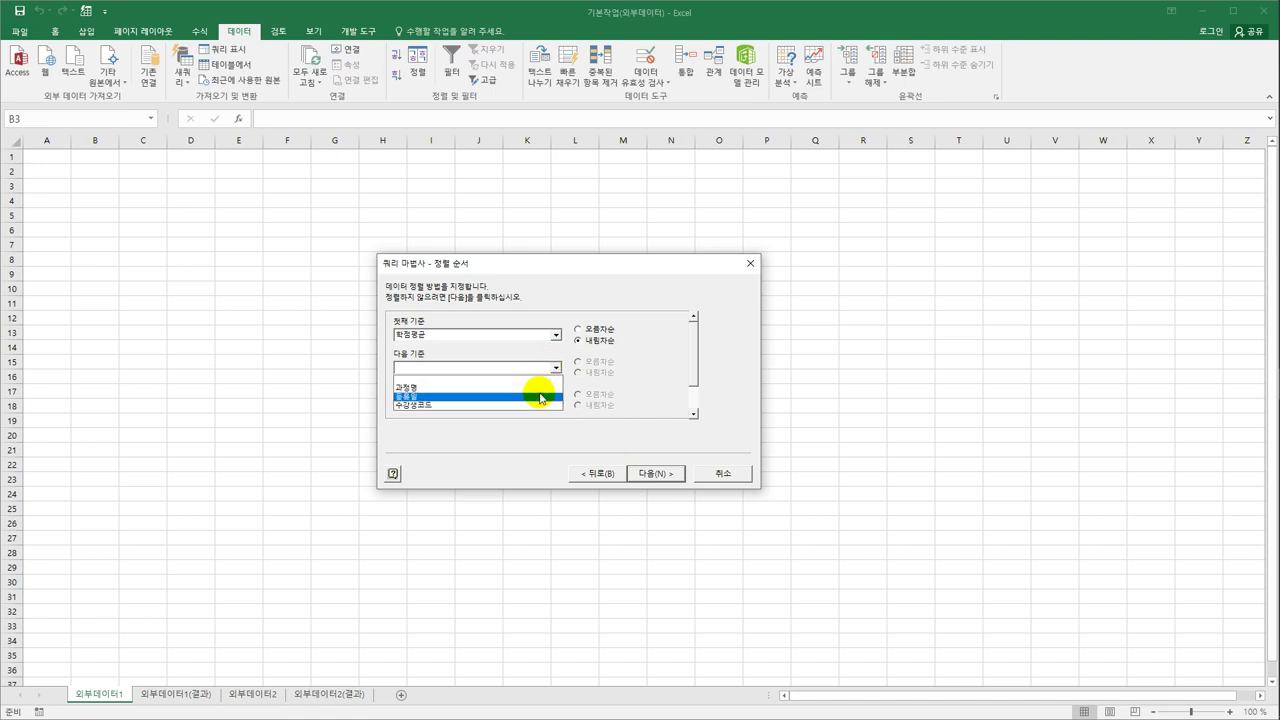
click(540, 398)
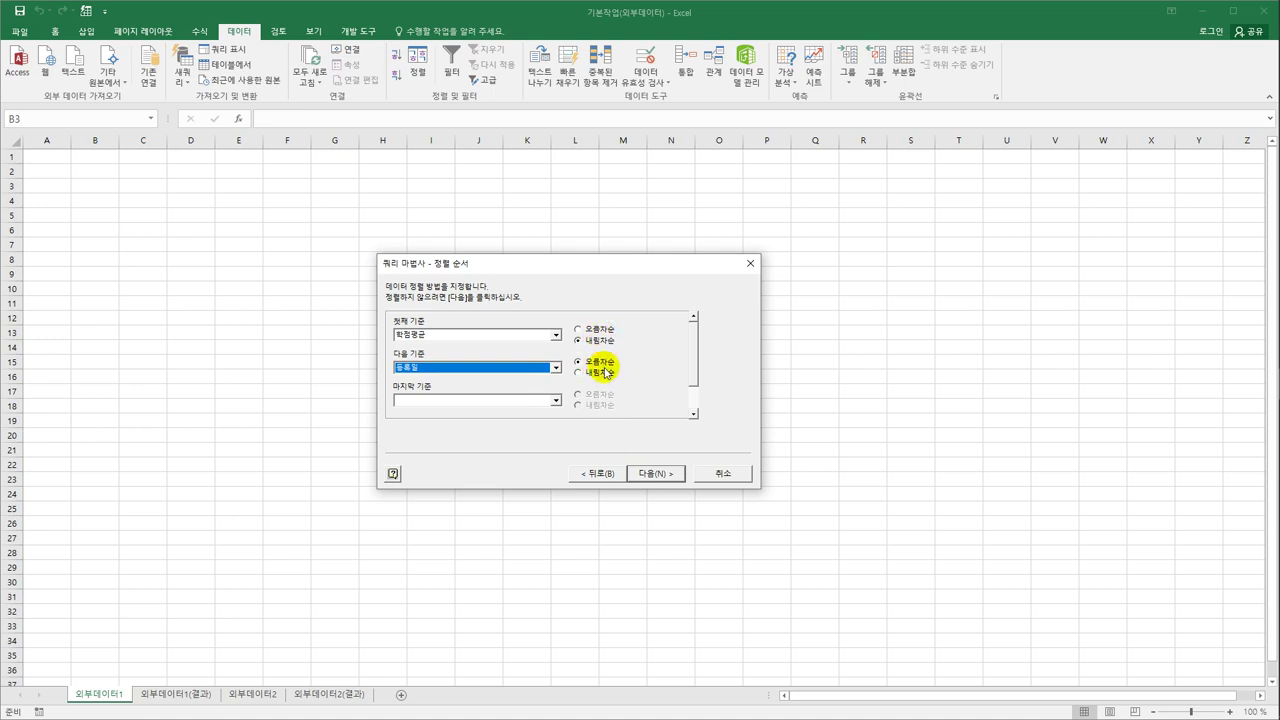
click(635, 474)
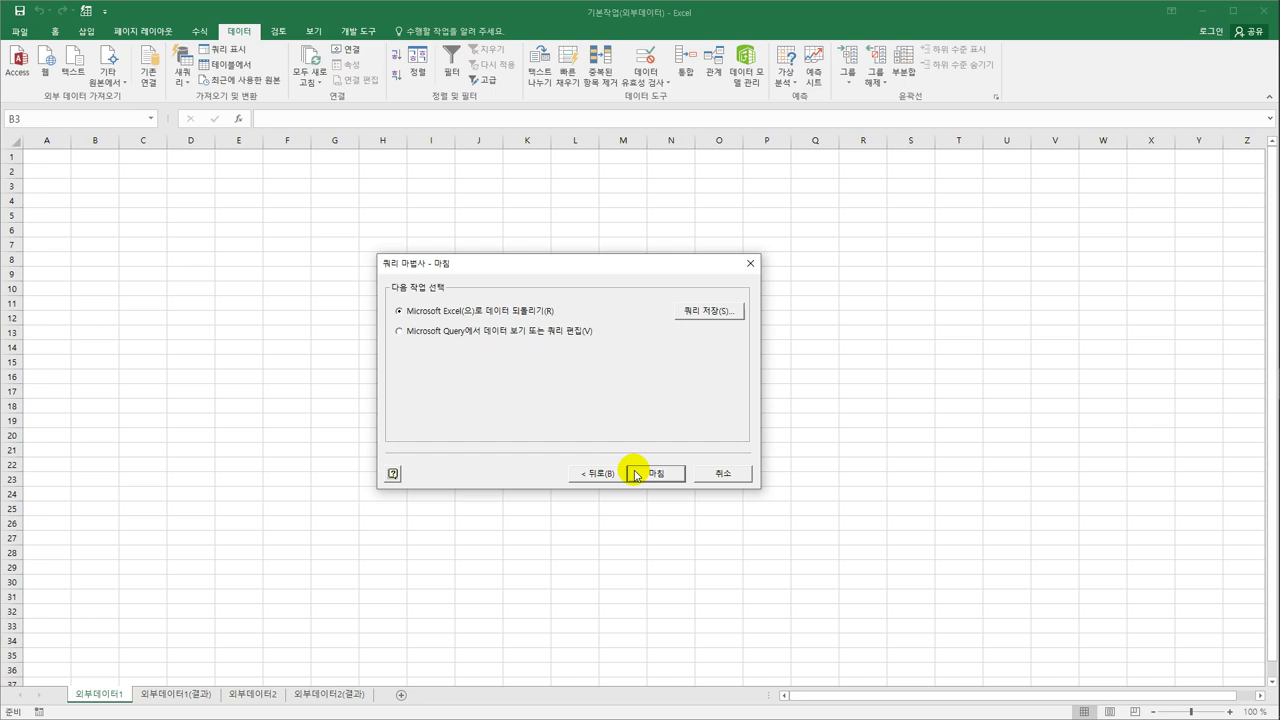
- Return the query data to Excel as a table (표) in the existing worksheet at cell B3 of 외부데이터1
click(645, 472)
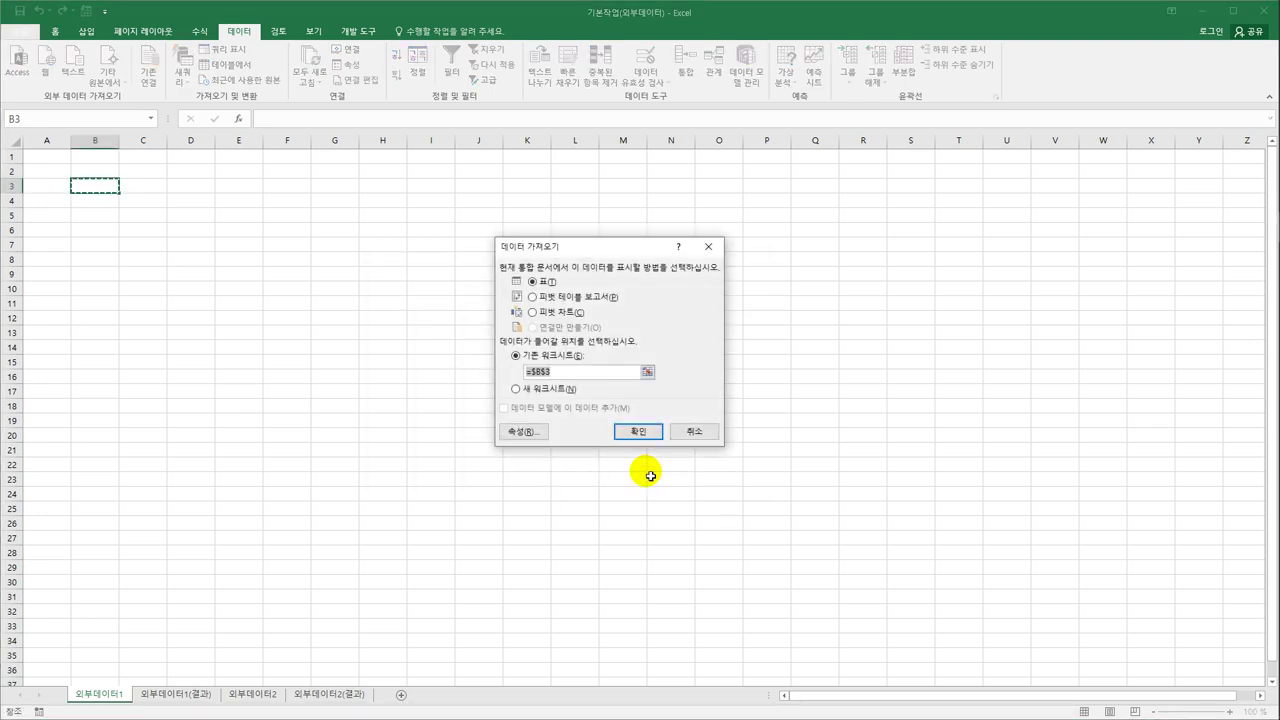
drag(586, 251, 501, 262)
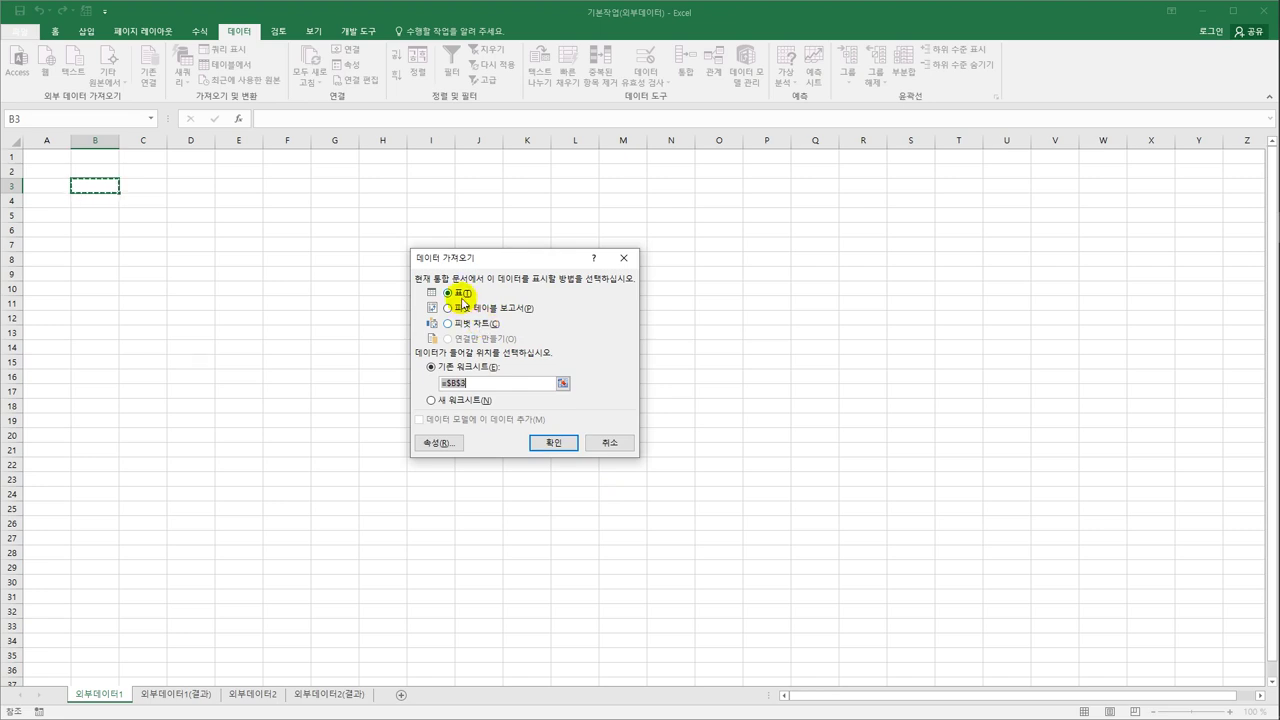
click(86, 192)
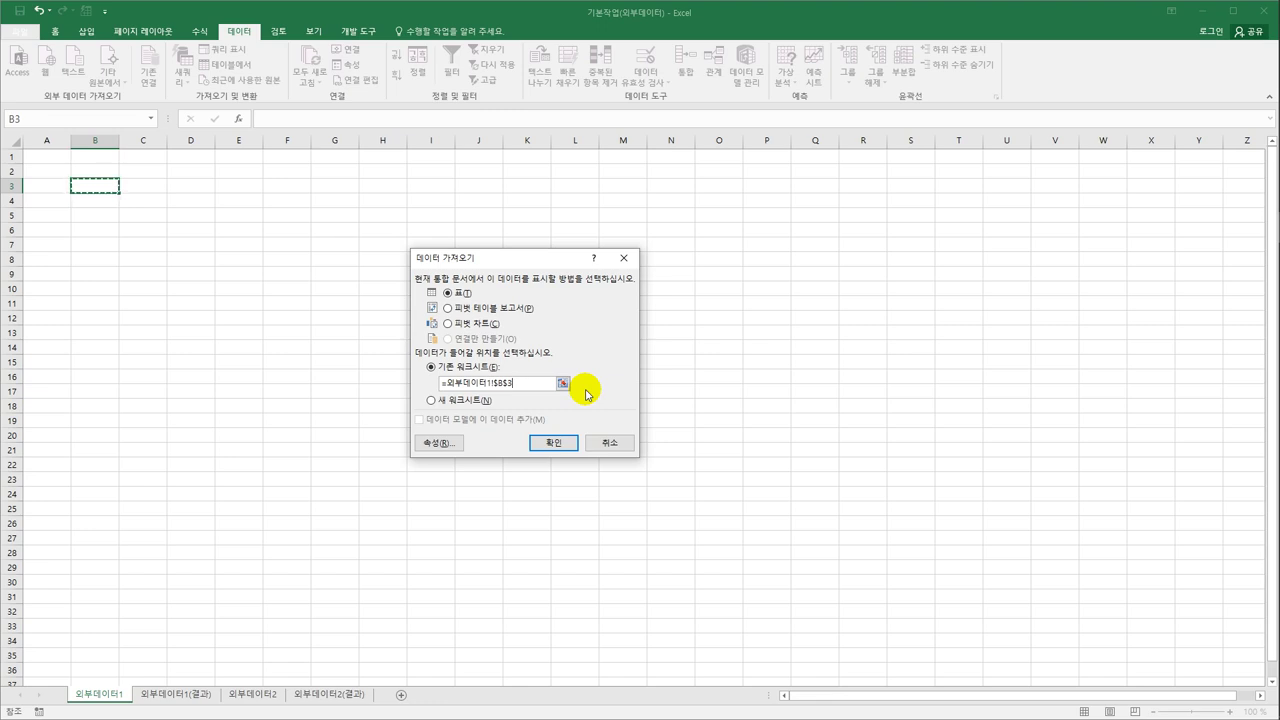
click(555, 442)
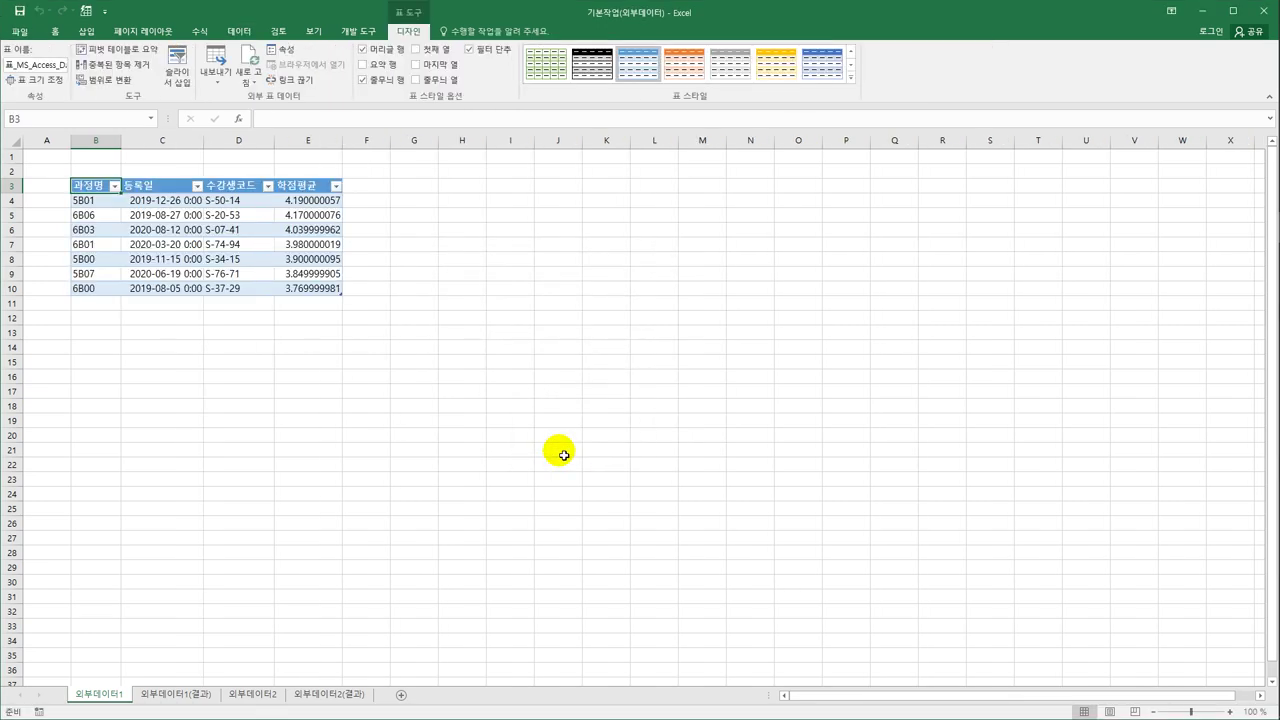
- Check the 과정명, 학점평균 and 등록일 values of the imported table and compare it with the 외부데이터1(결과) sheet
click(111, 203)
drag(111, 206, 100, 289)
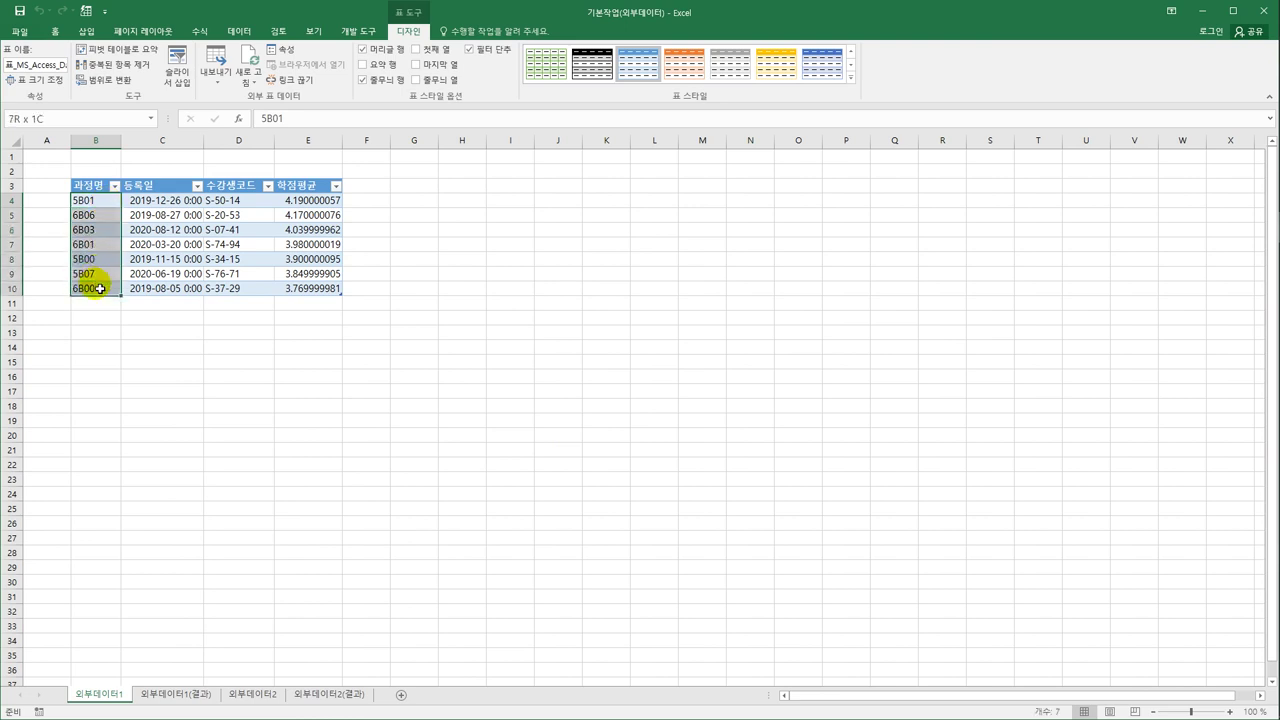
drag(100, 289, 100, 289)
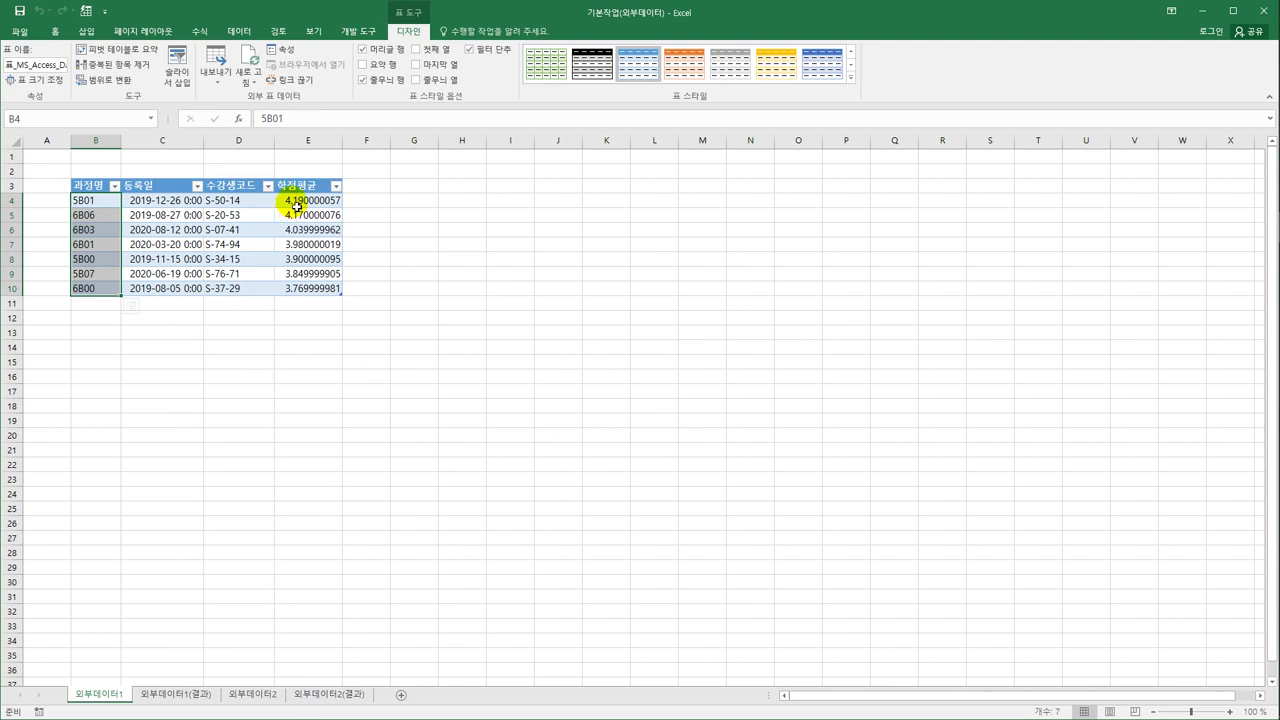
drag(297, 211, 292, 299)
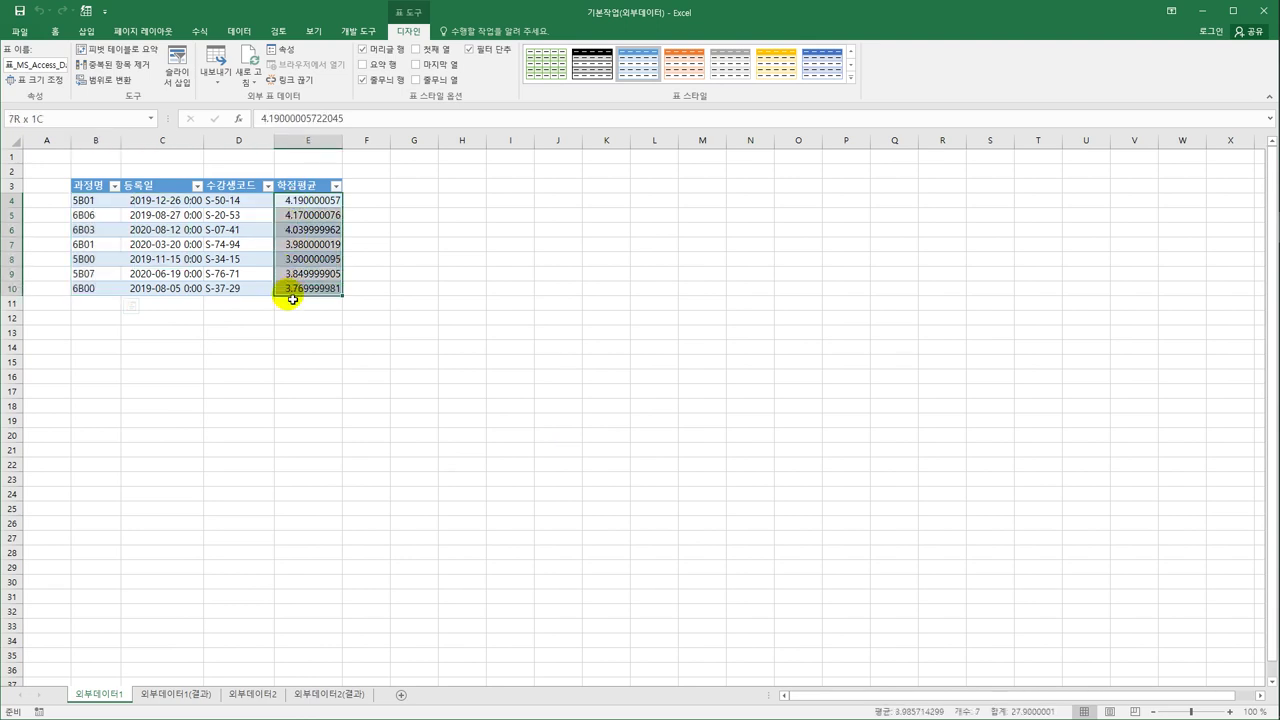
drag(292, 299, 292, 299)
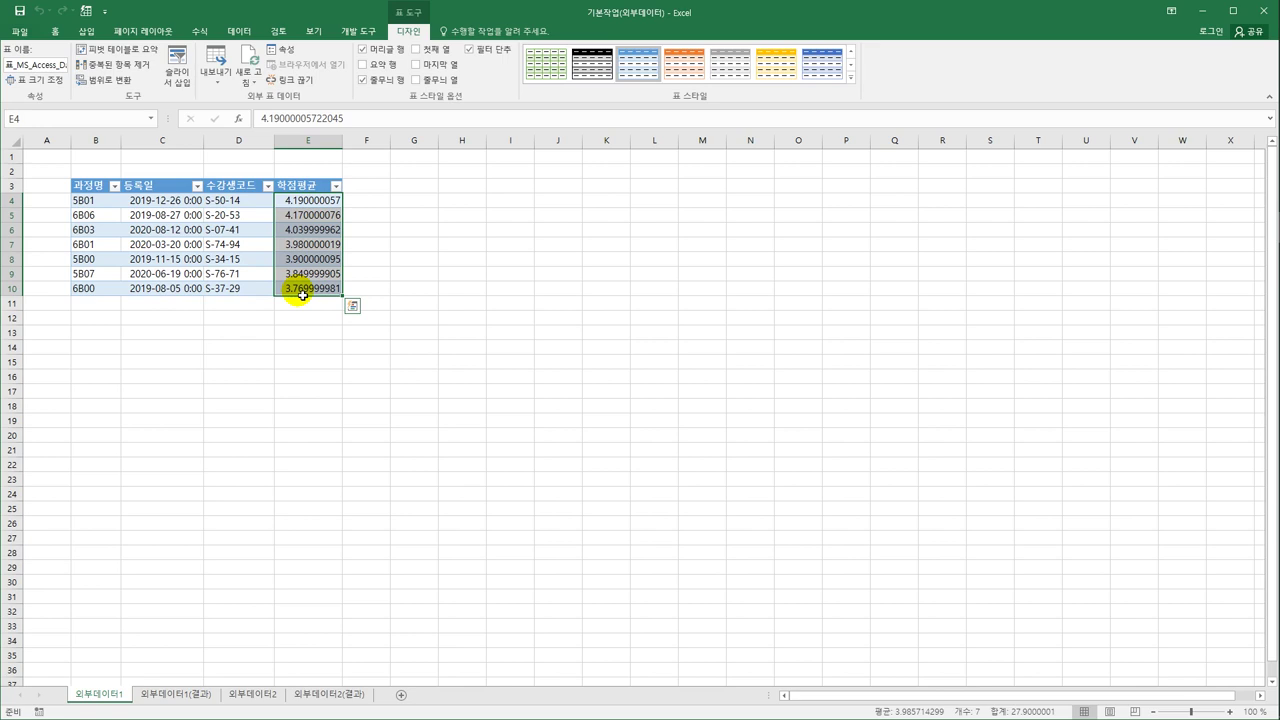
drag(180, 200, 180, 286)
click(414, 366)
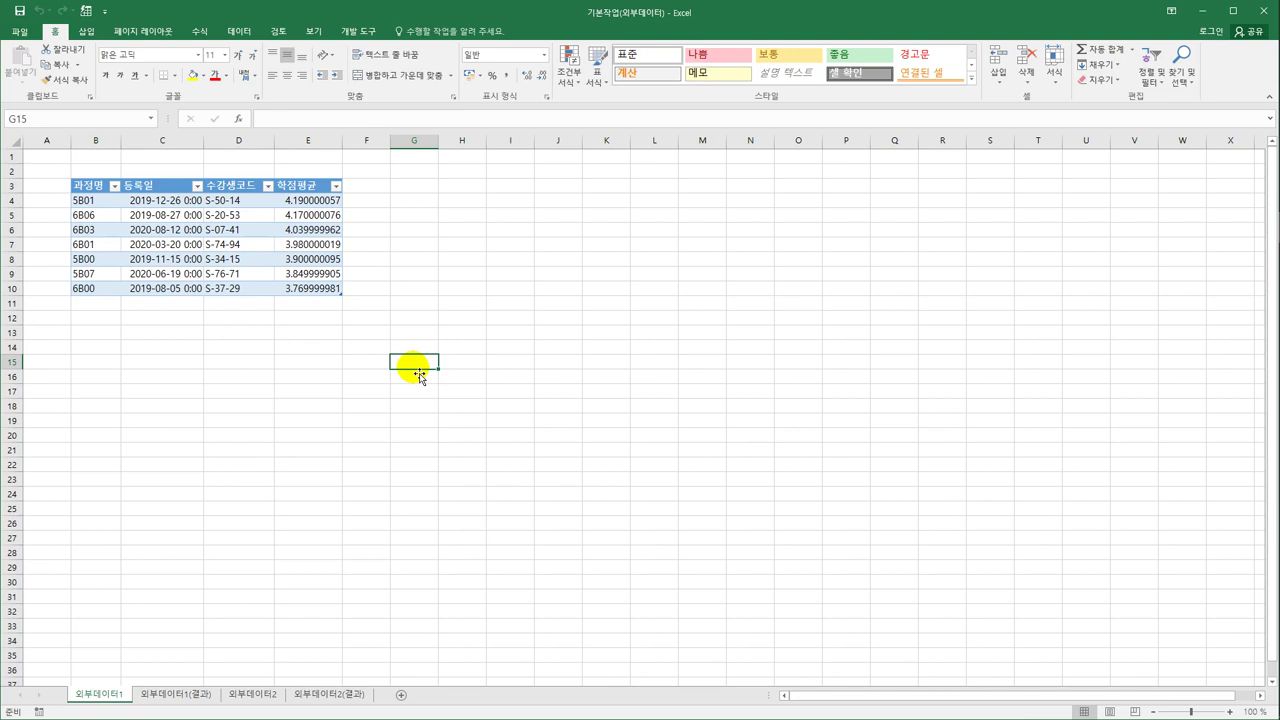
click(190, 697)
click(100, 694)
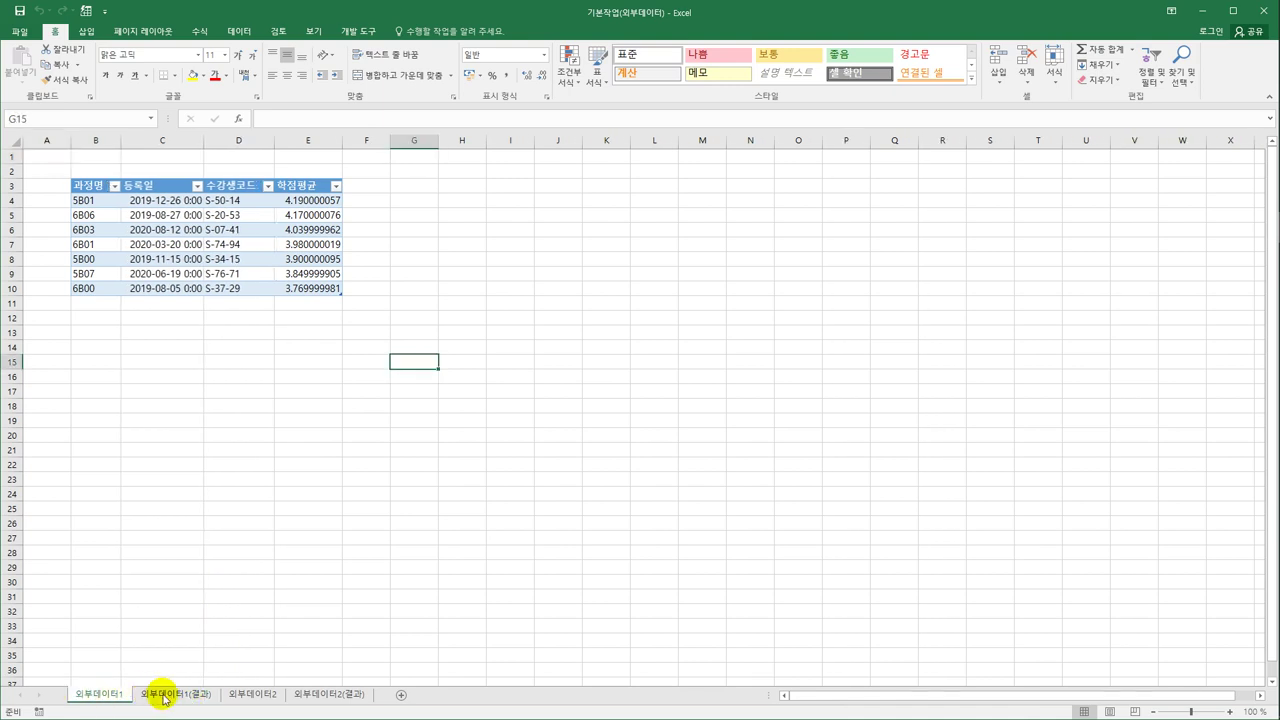
click(165, 698)
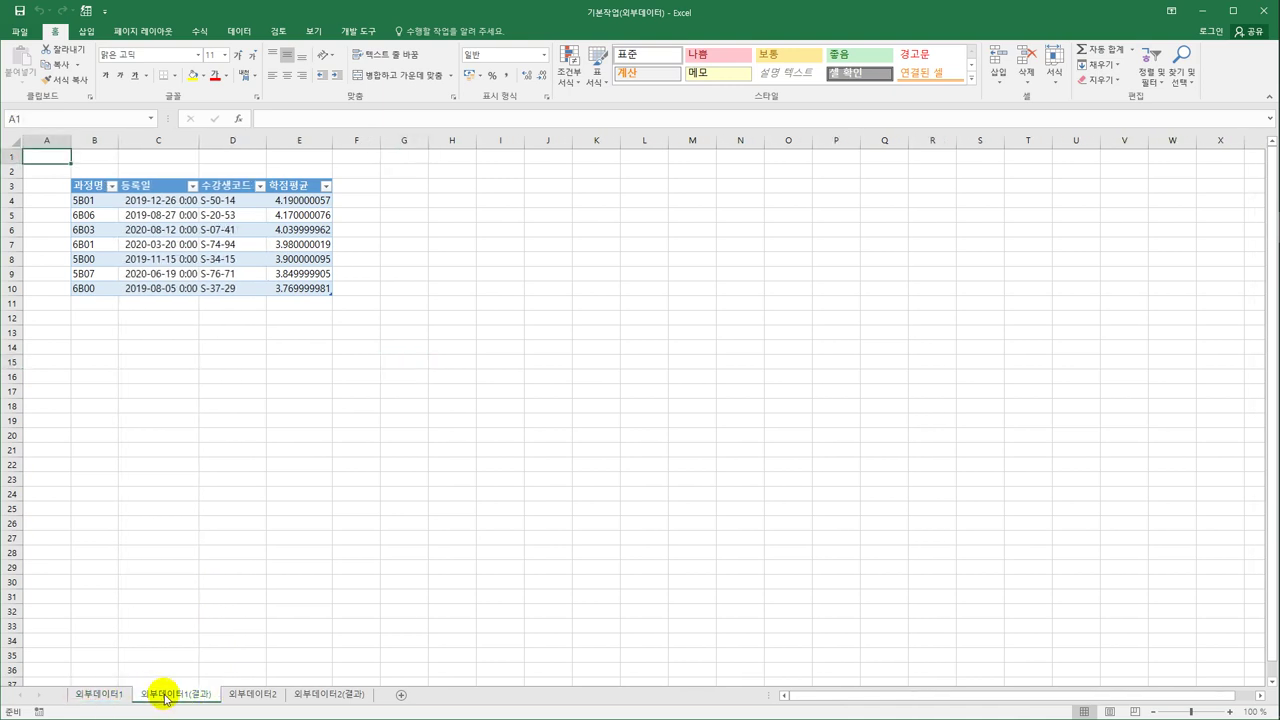
- Start a Microsoft Query import at cell B2 of the 외부데이터2 sheet with MS Access Database* as the data source
click(252, 695)
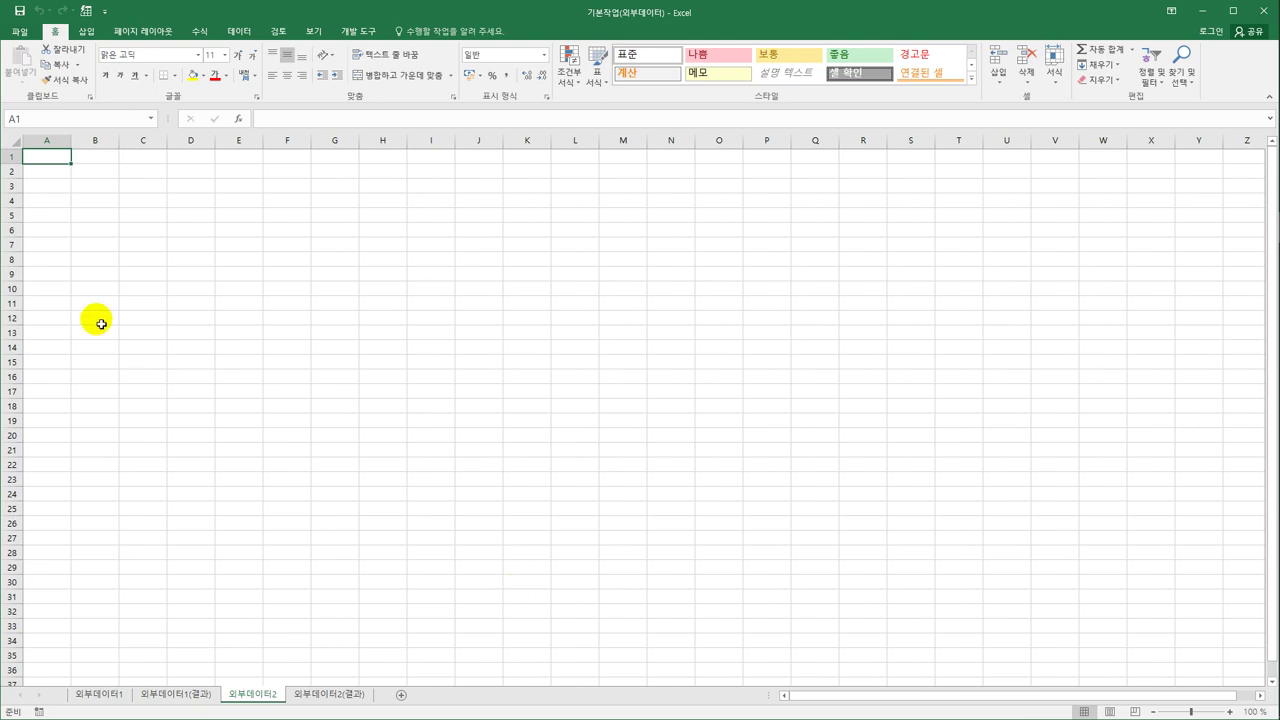
click(84, 176)
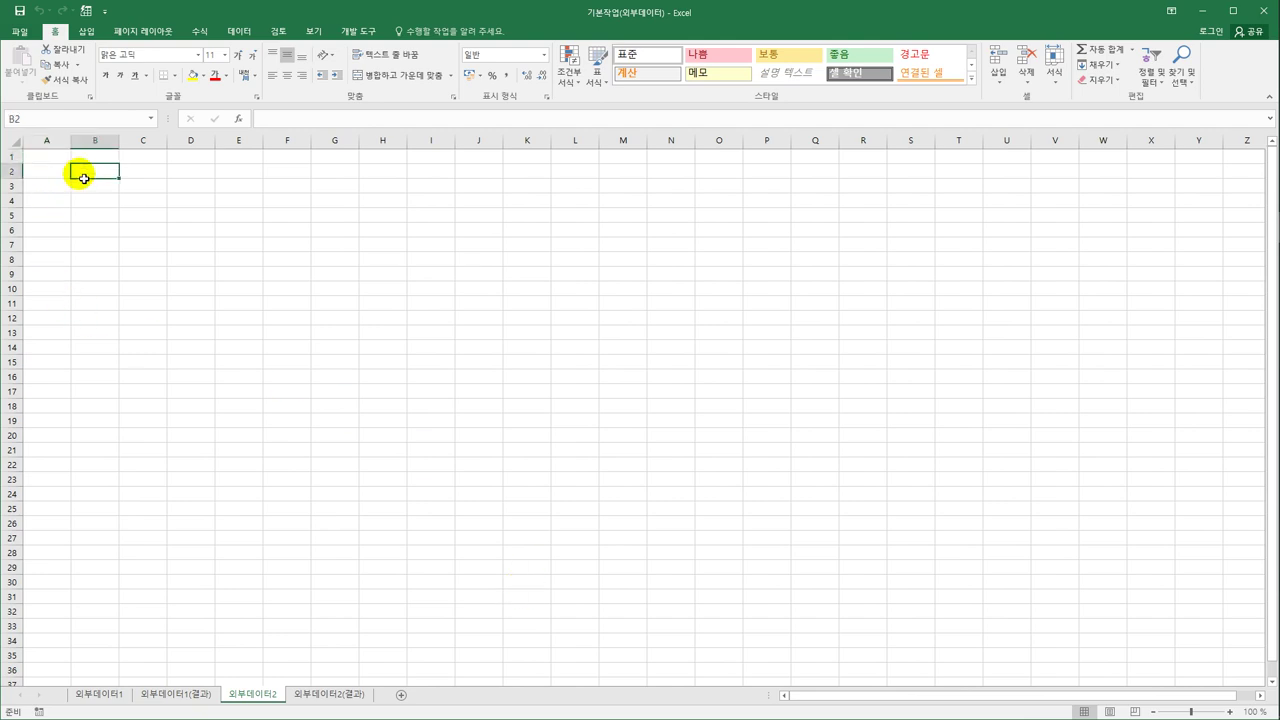
click(237, 32)
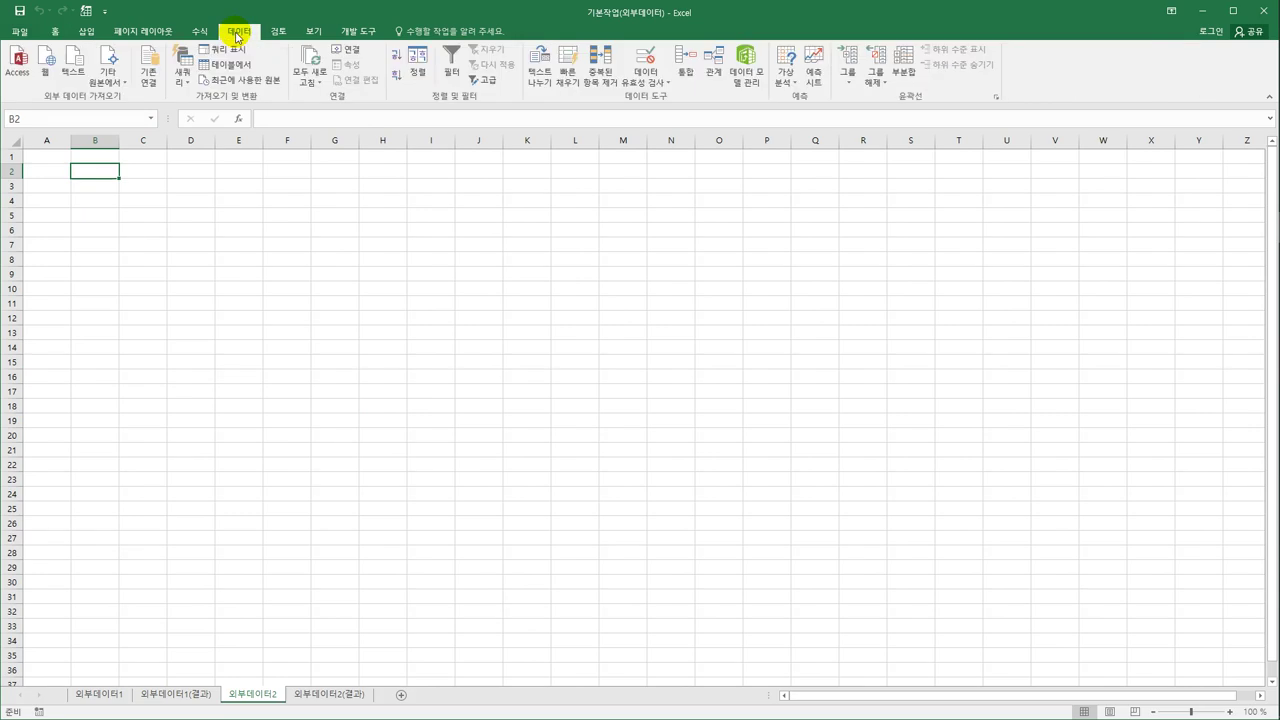
click(104, 80)
click(188, 281)
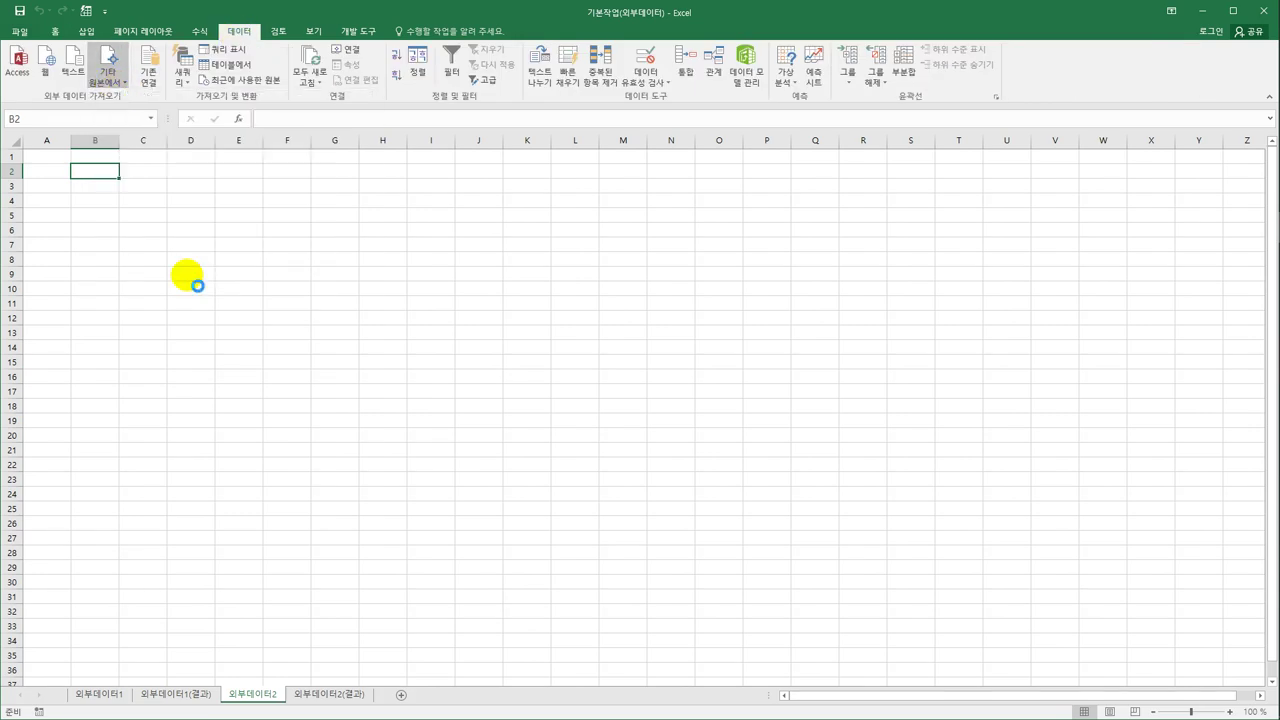
click(503, 356)
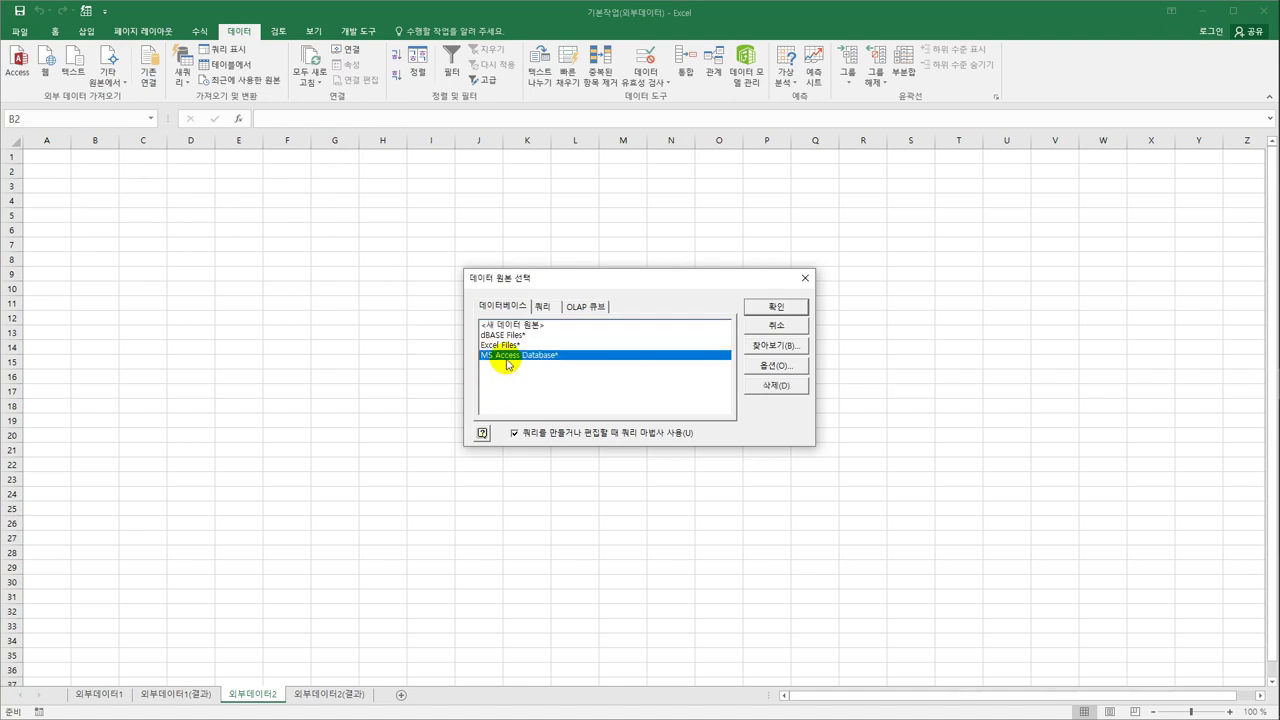
click(764, 309)
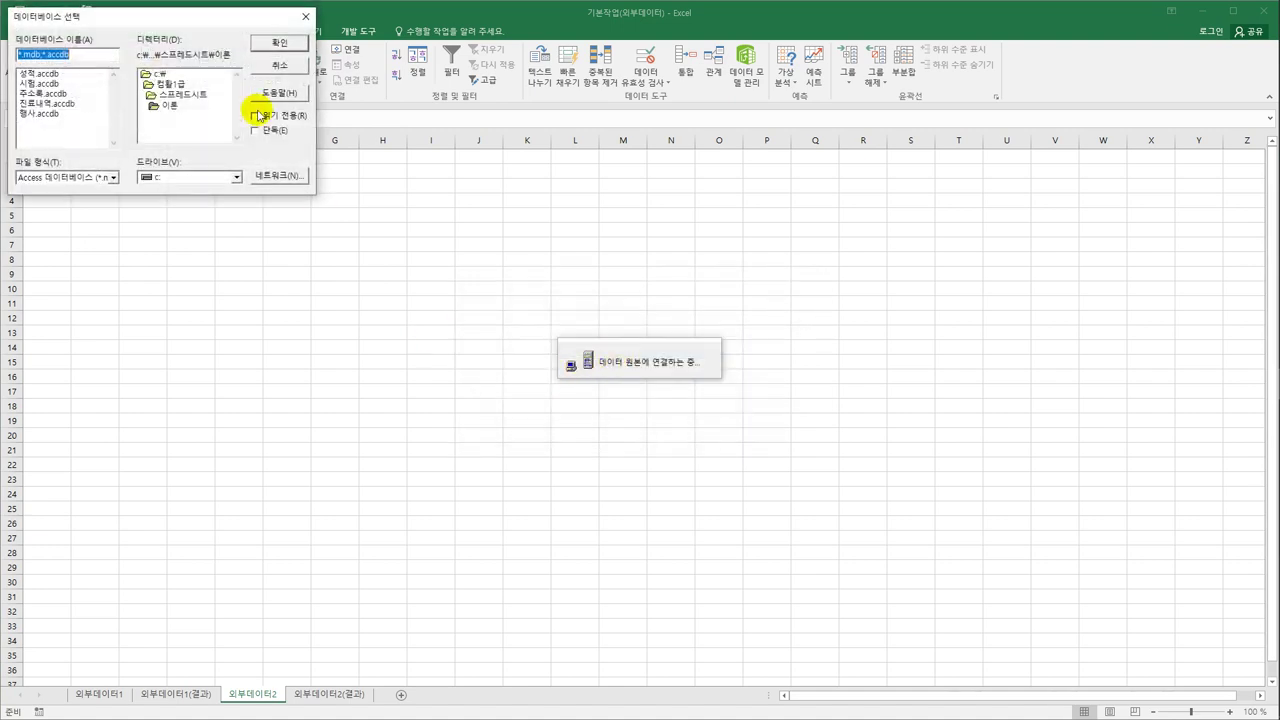
- Choose 시험.accdb in the 이론 folder as the database for the query
drag(186, 20, 480, 262)
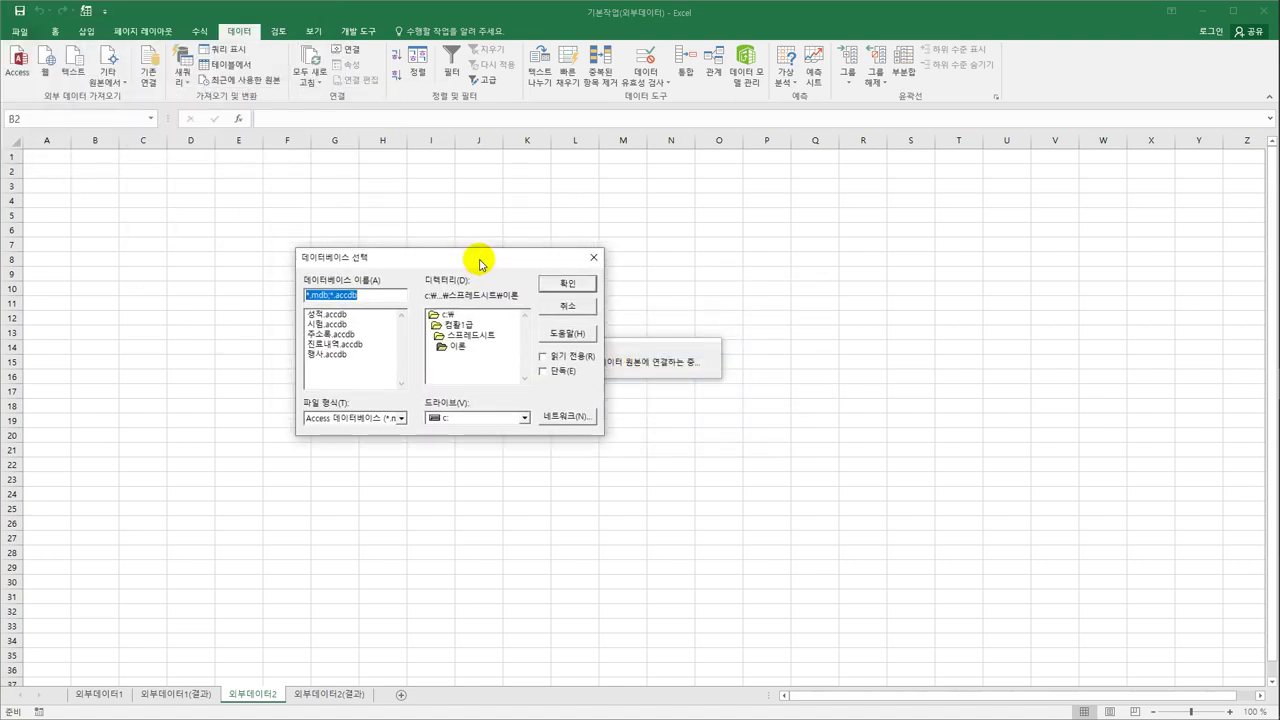
click(356, 325)
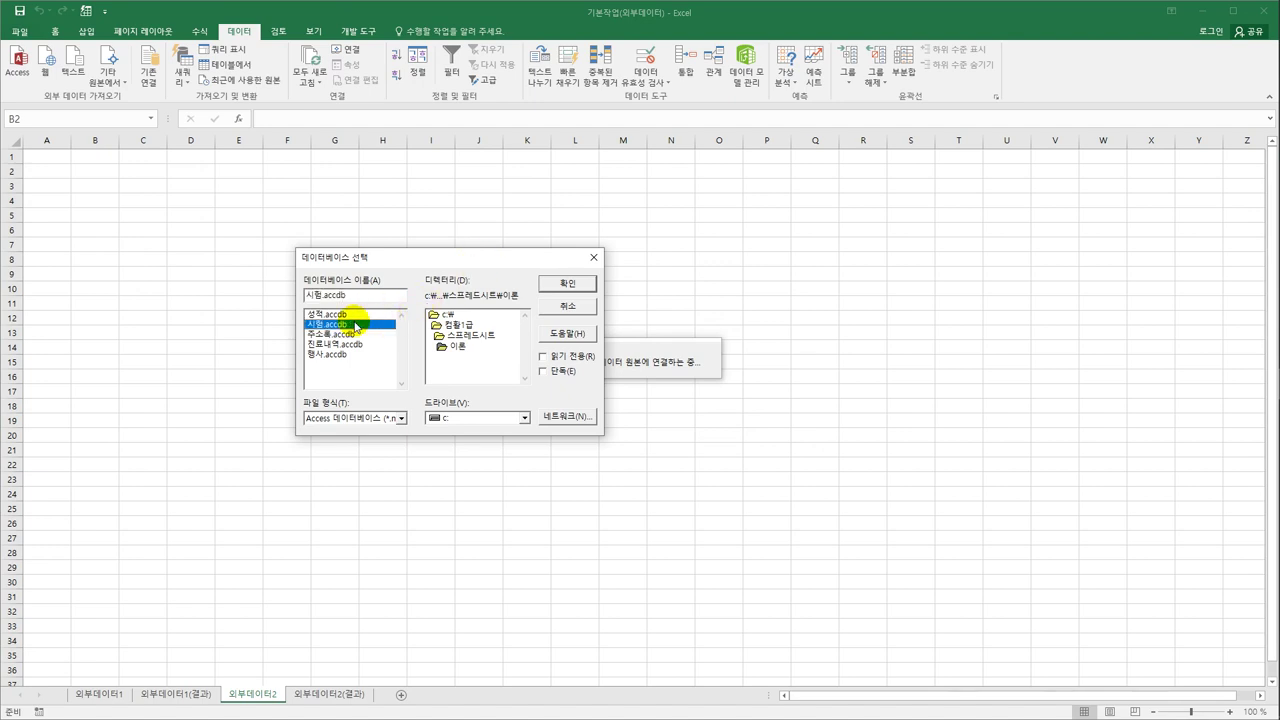
click(555, 286)
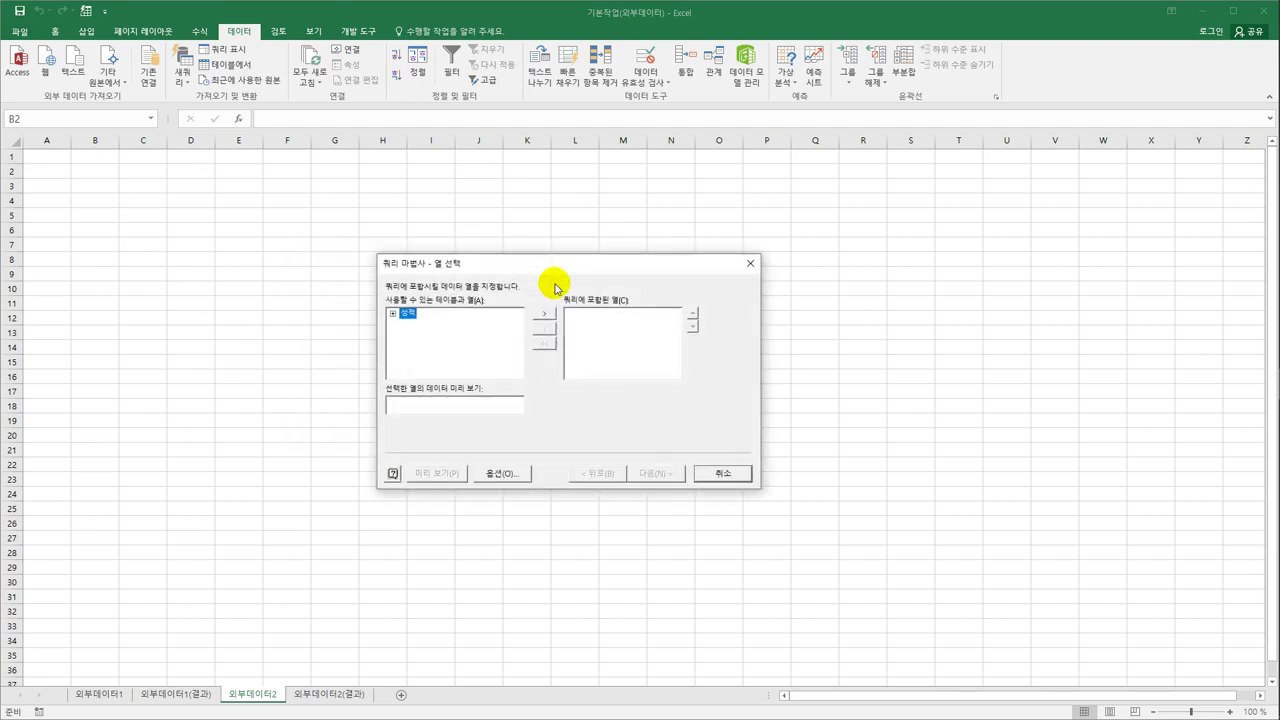
- Add the columns 수강과목, 성명, 1차, 2차, 3차, 출석일수 and 결석일수 from the 성적 table to the query and proceed to filtering
click(393, 313)
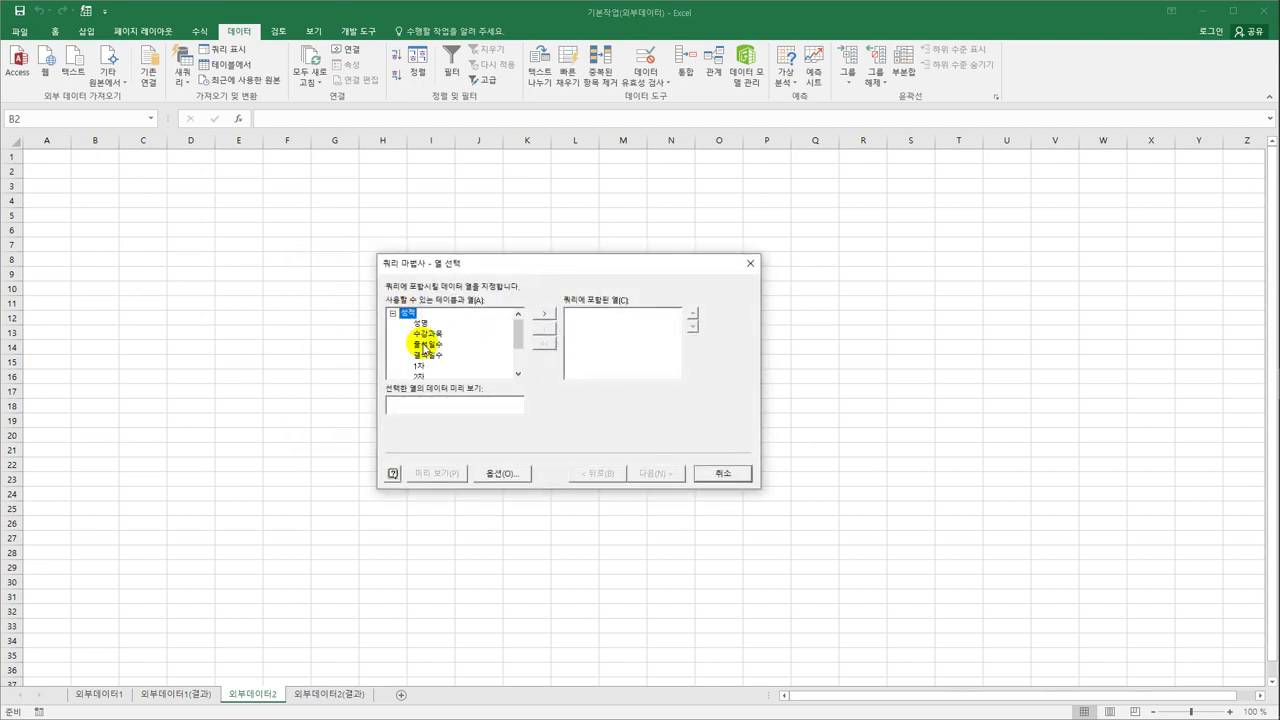
double_click(425, 334)
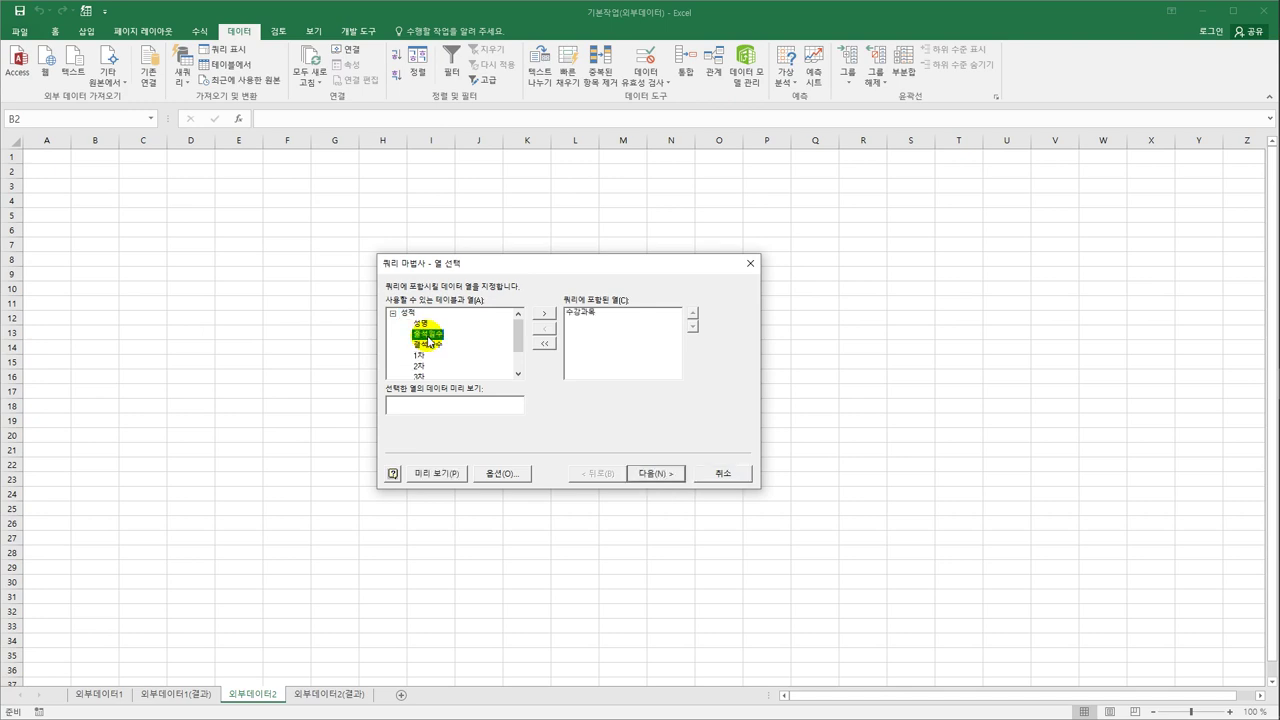
double_click(420, 323)
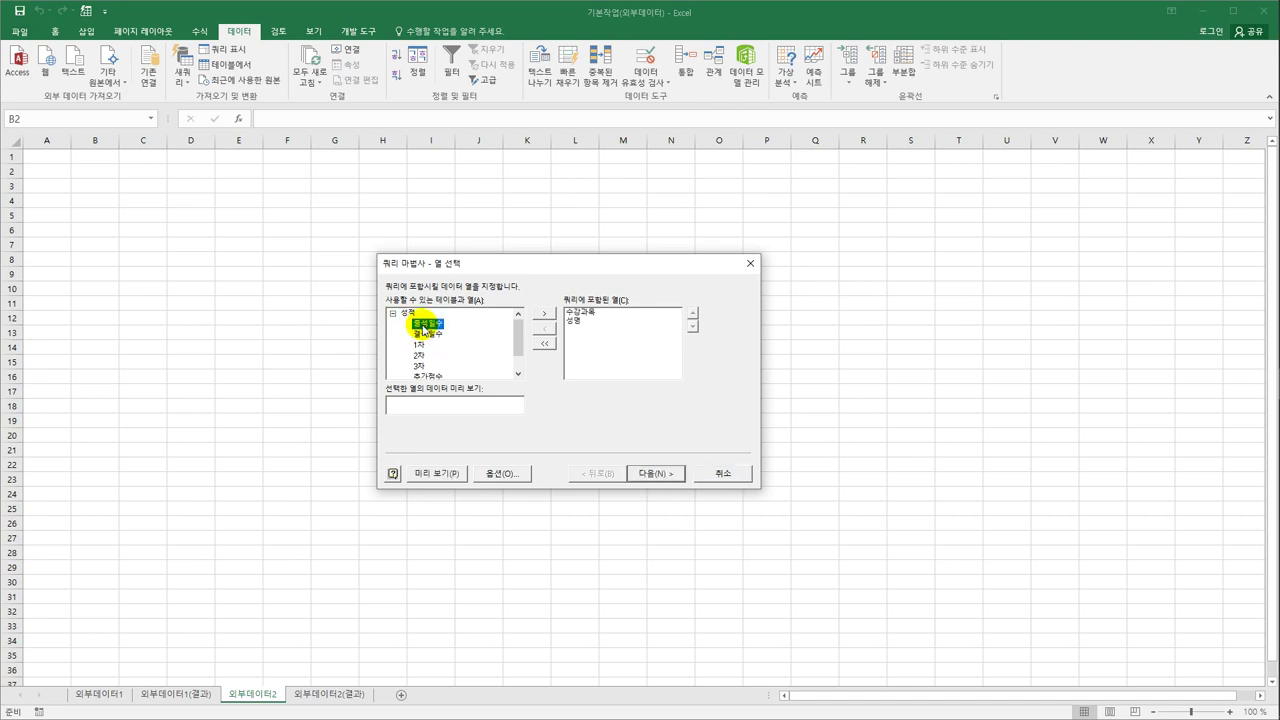
double_click(420, 345)
double_click(424, 346)
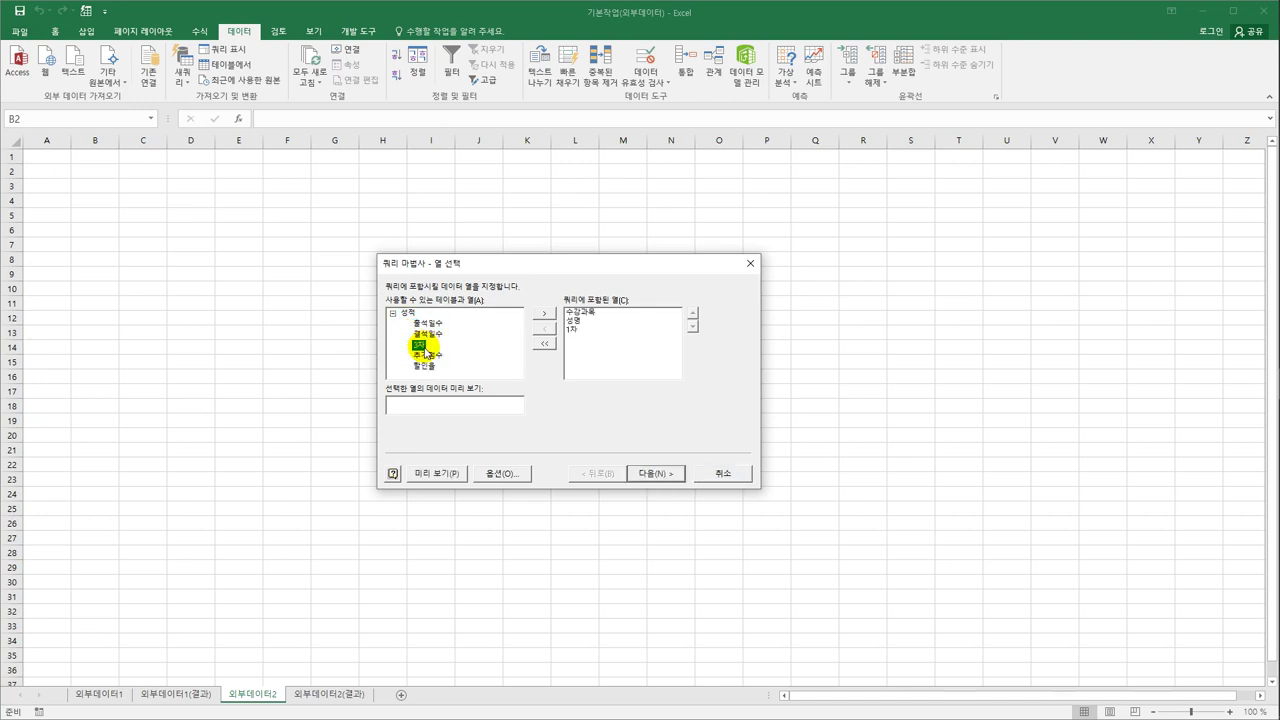
double_click(424, 346)
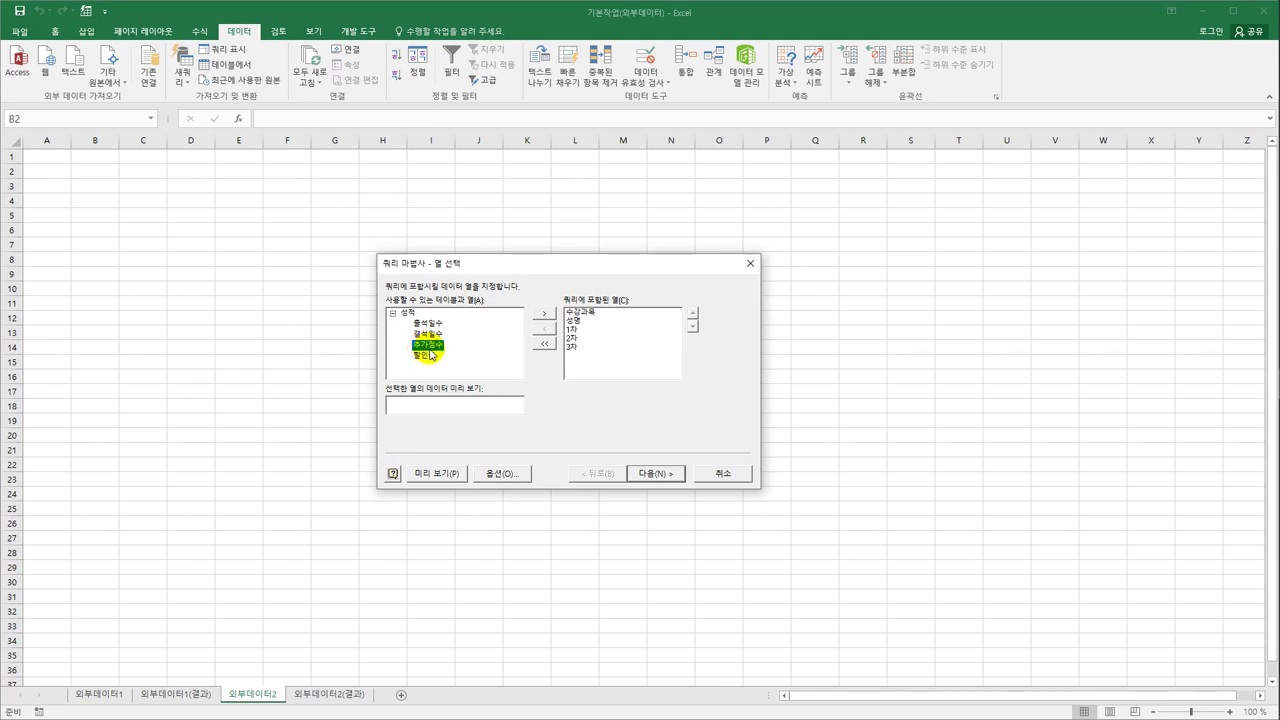
double_click(428, 323)
double_click(429, 324)
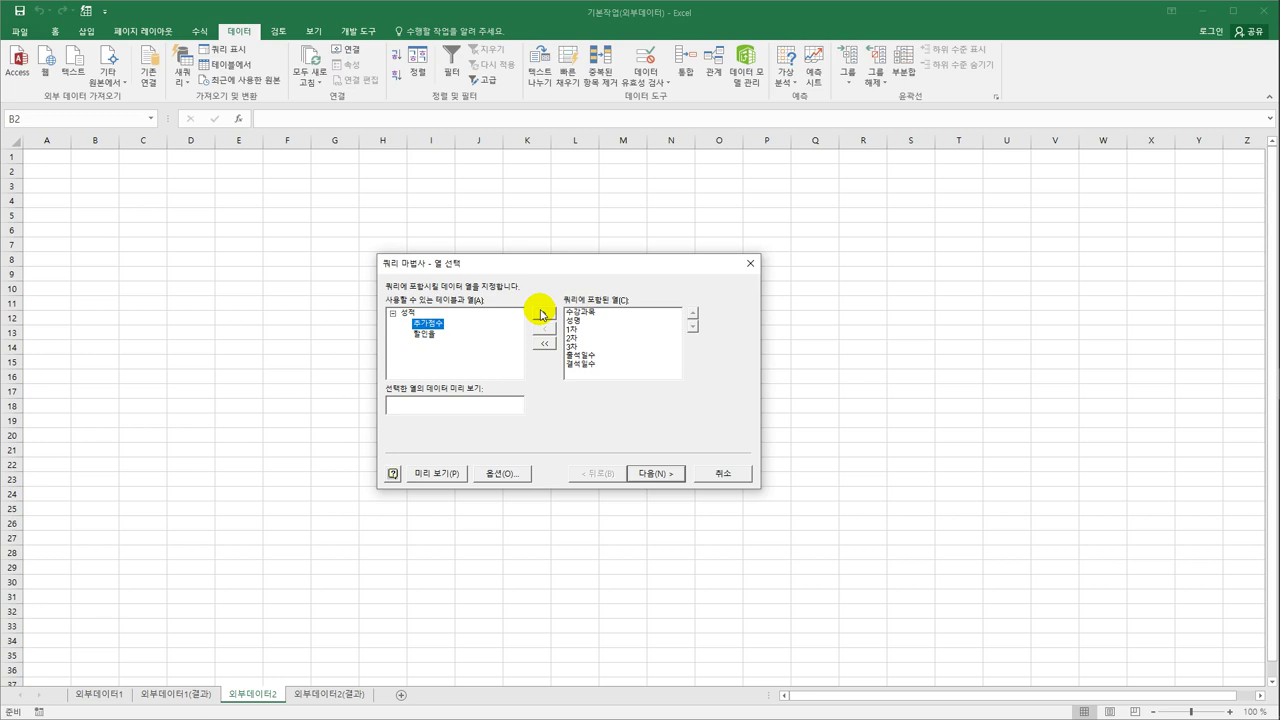
click(656, 473)
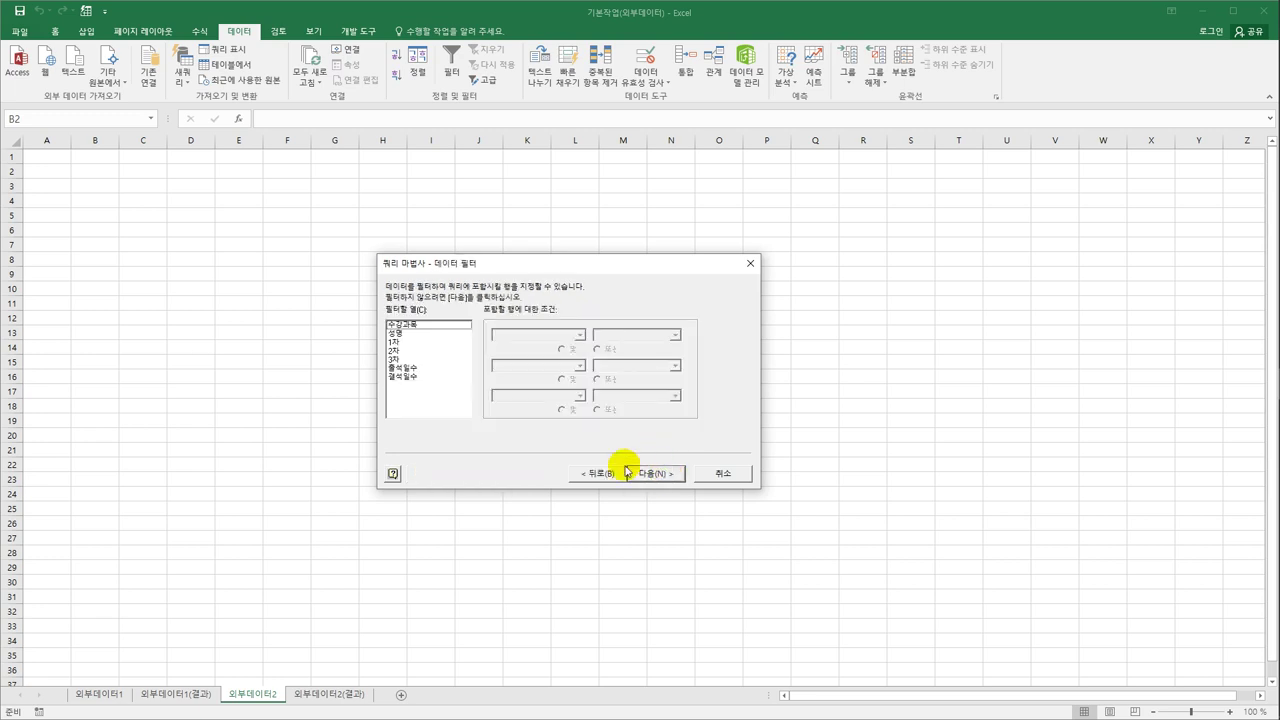
- Filter the 수강과목 column for rows whose 시작 값 is 오피스 또는 인터넷
click(426, 326)
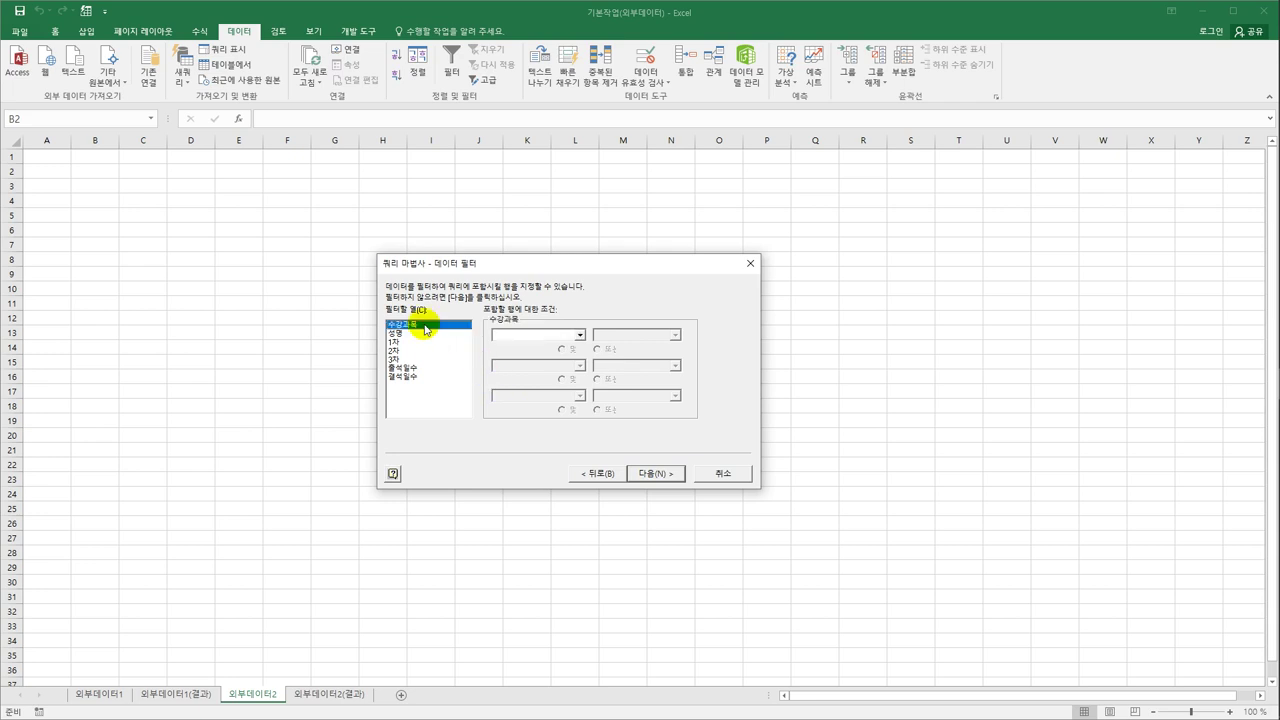
click(533, 336)
click(530, 406)
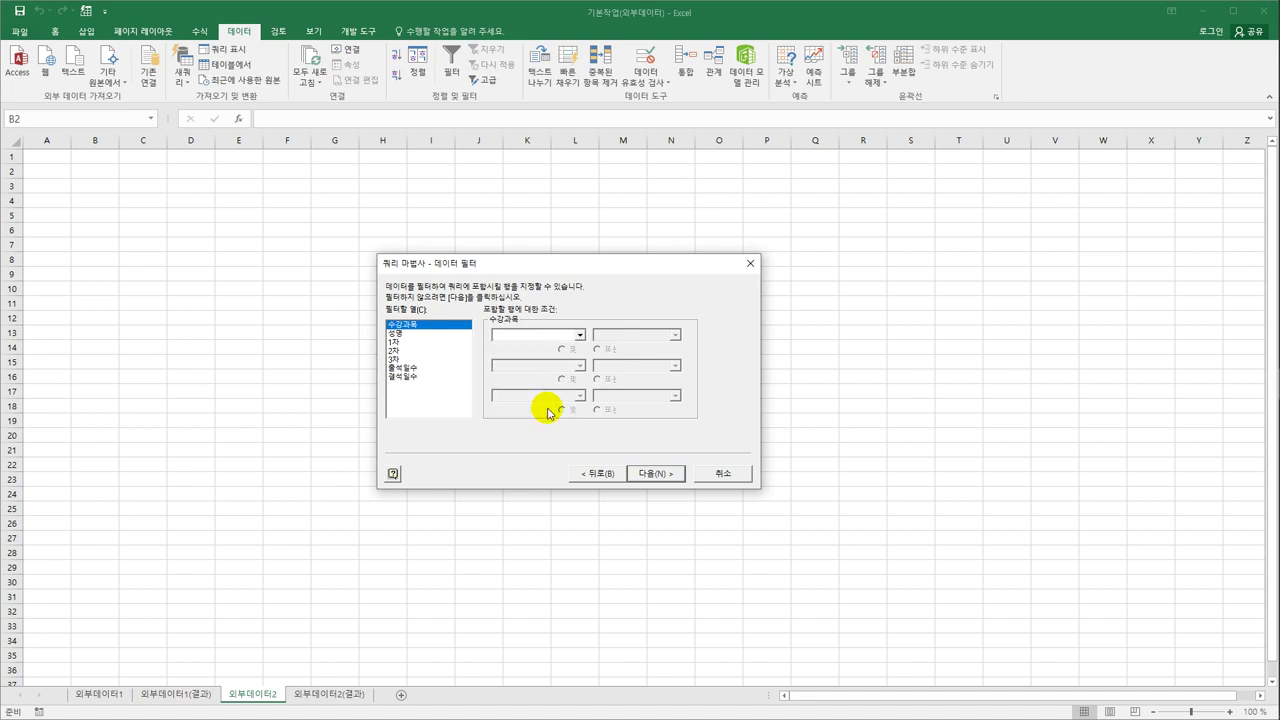
click(608, 336)
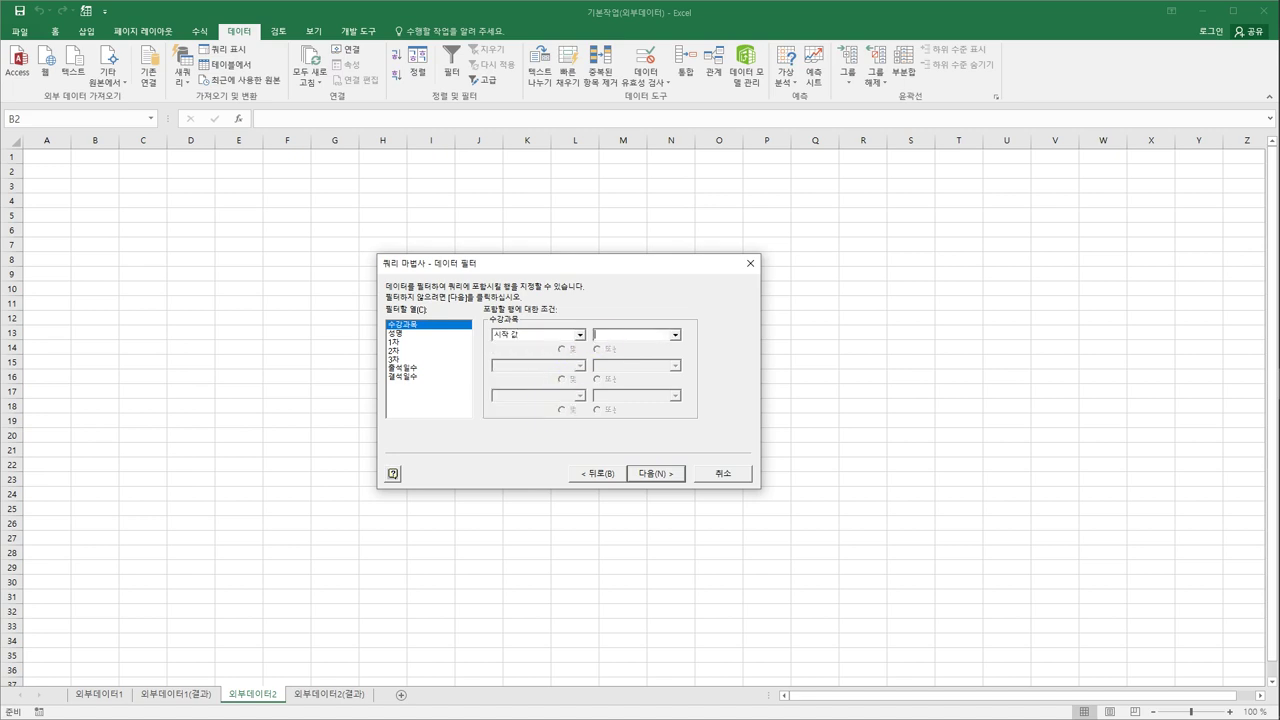
text(ㄷ오피스)
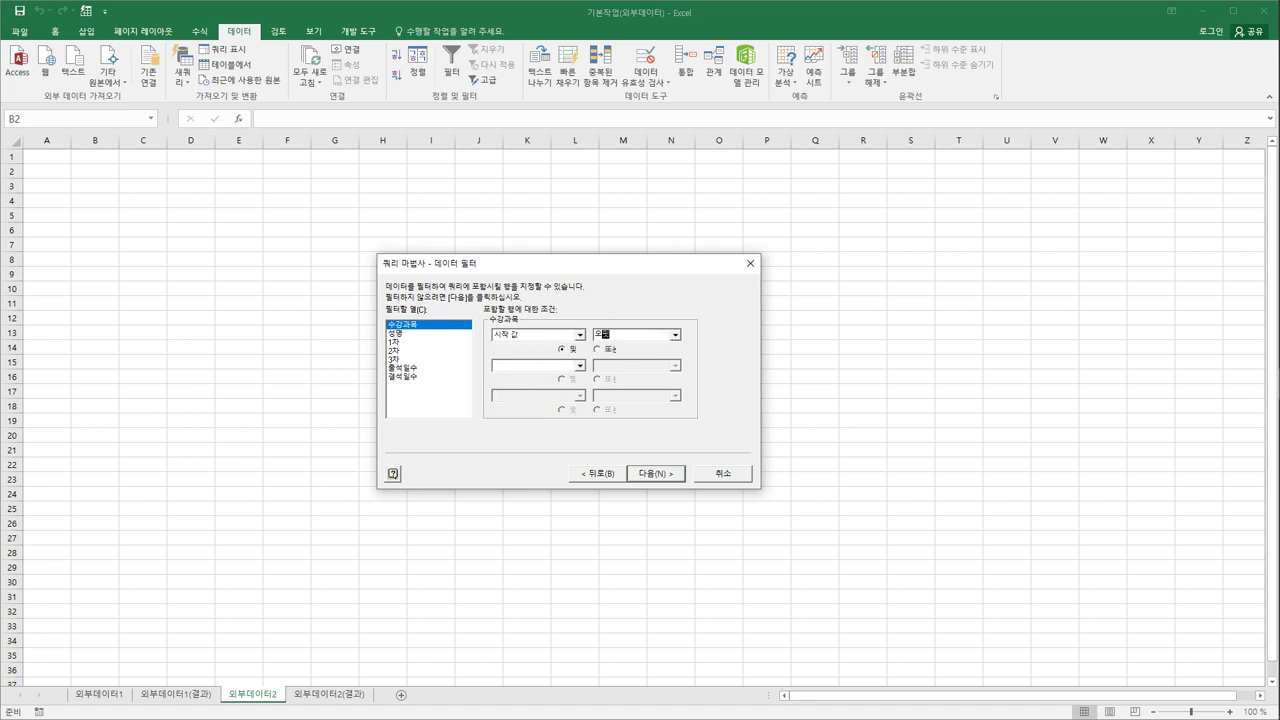
click(625, 352)
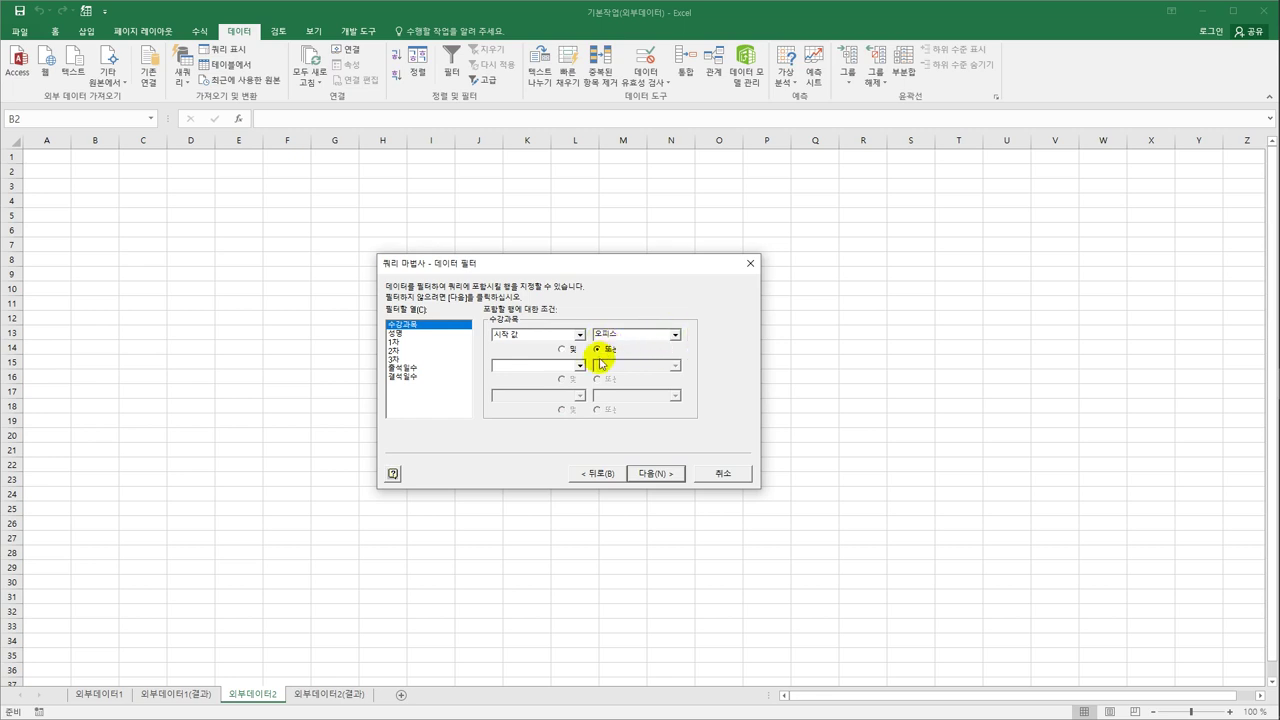
click(563, 366)
click(553, 440)
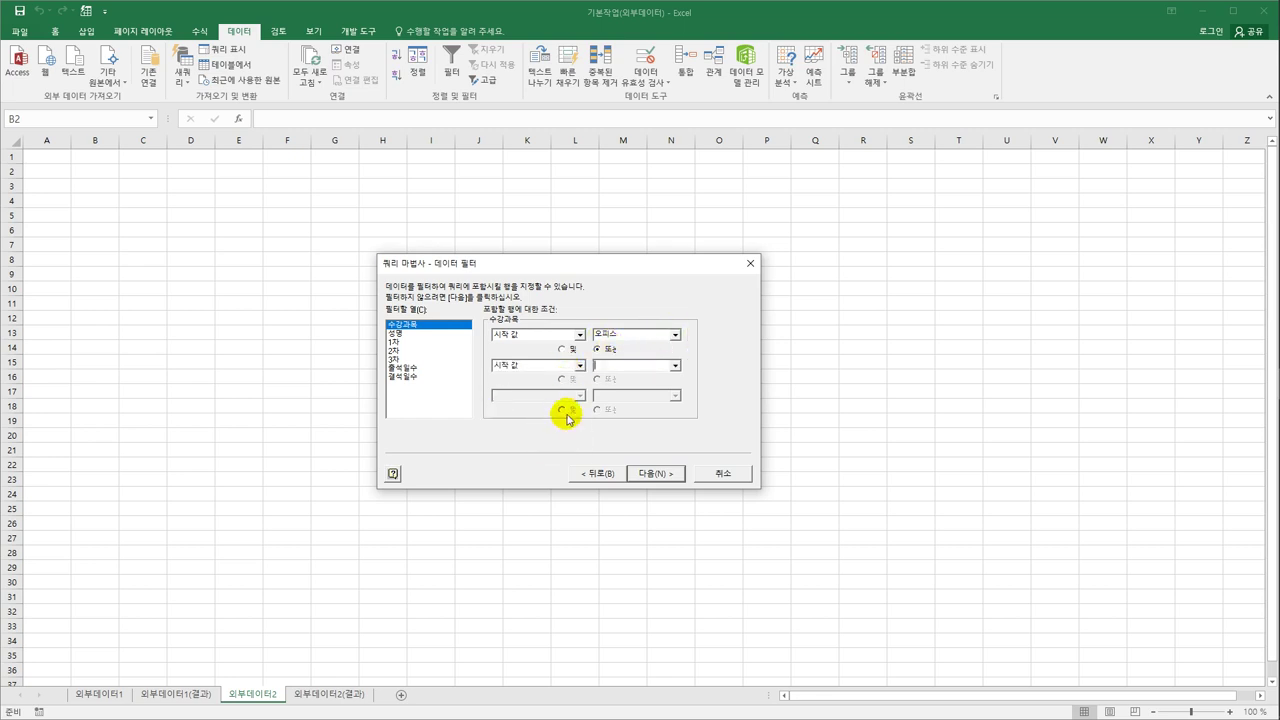
click(608, 366)
text(인터넷)
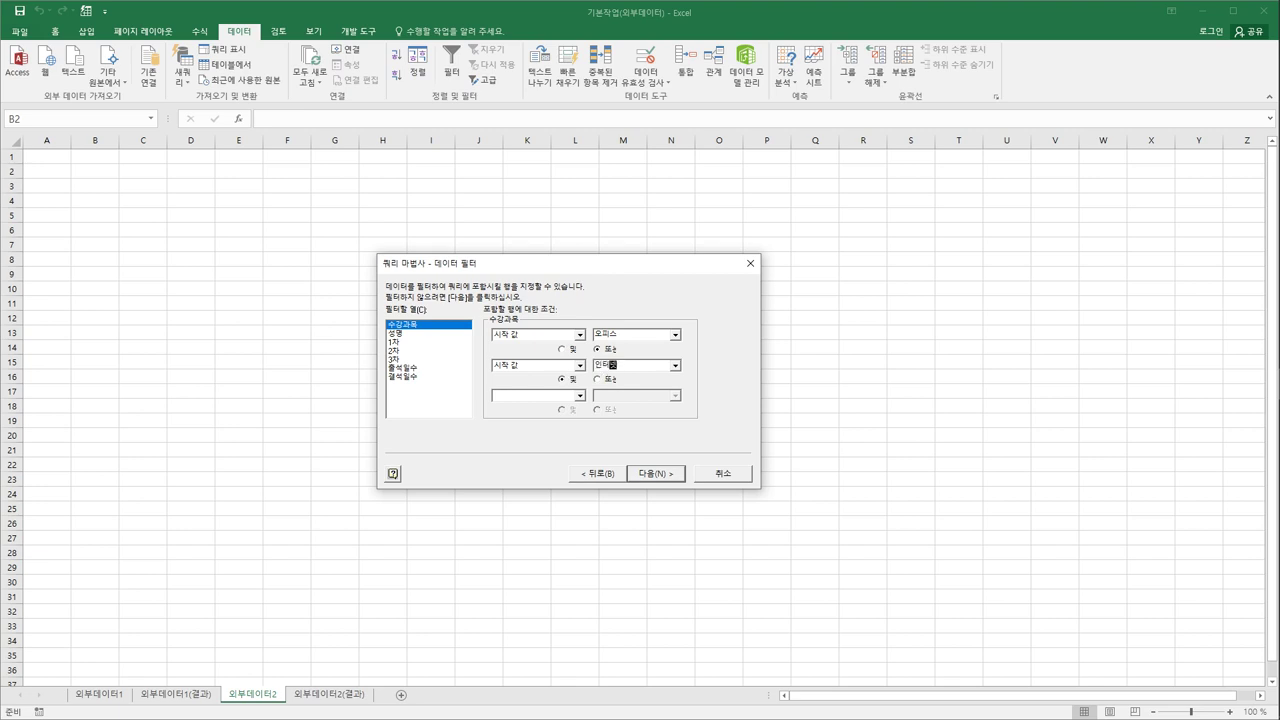
- Filter the 출석일수 column to values >= 10 및 <= 13 and proceed to the sort order
click(405, 368)
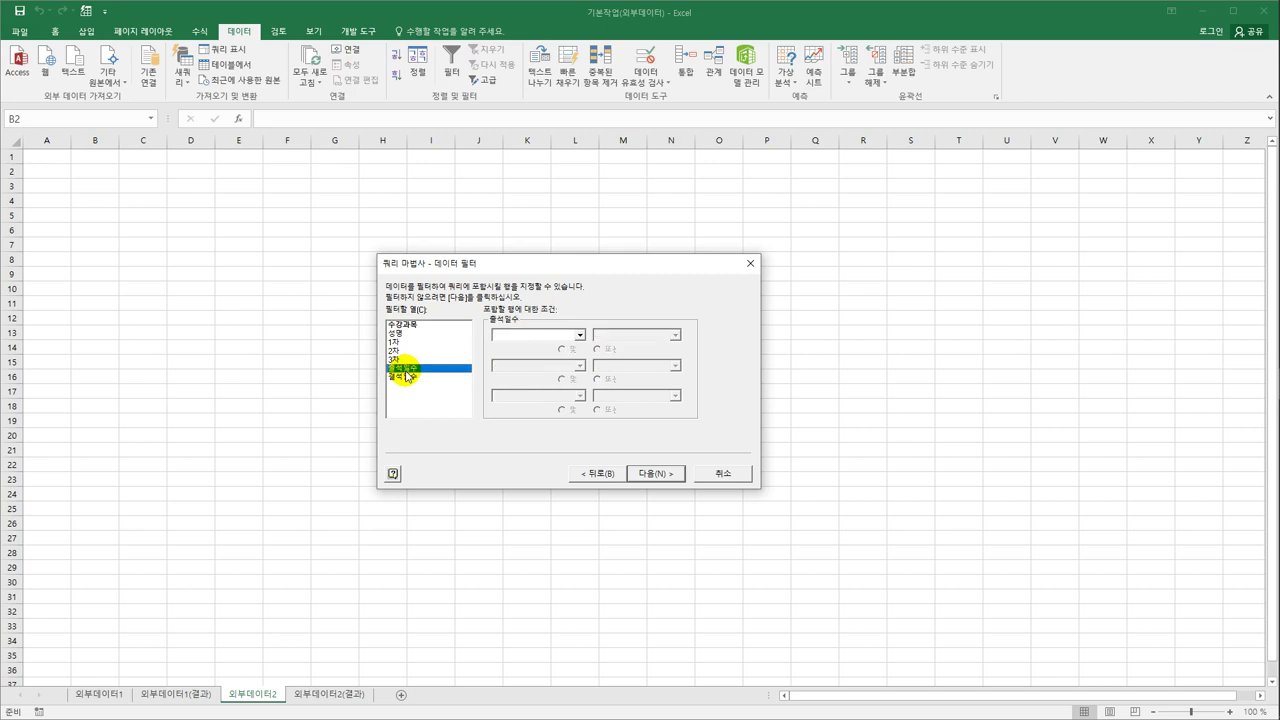
click(530, 335)
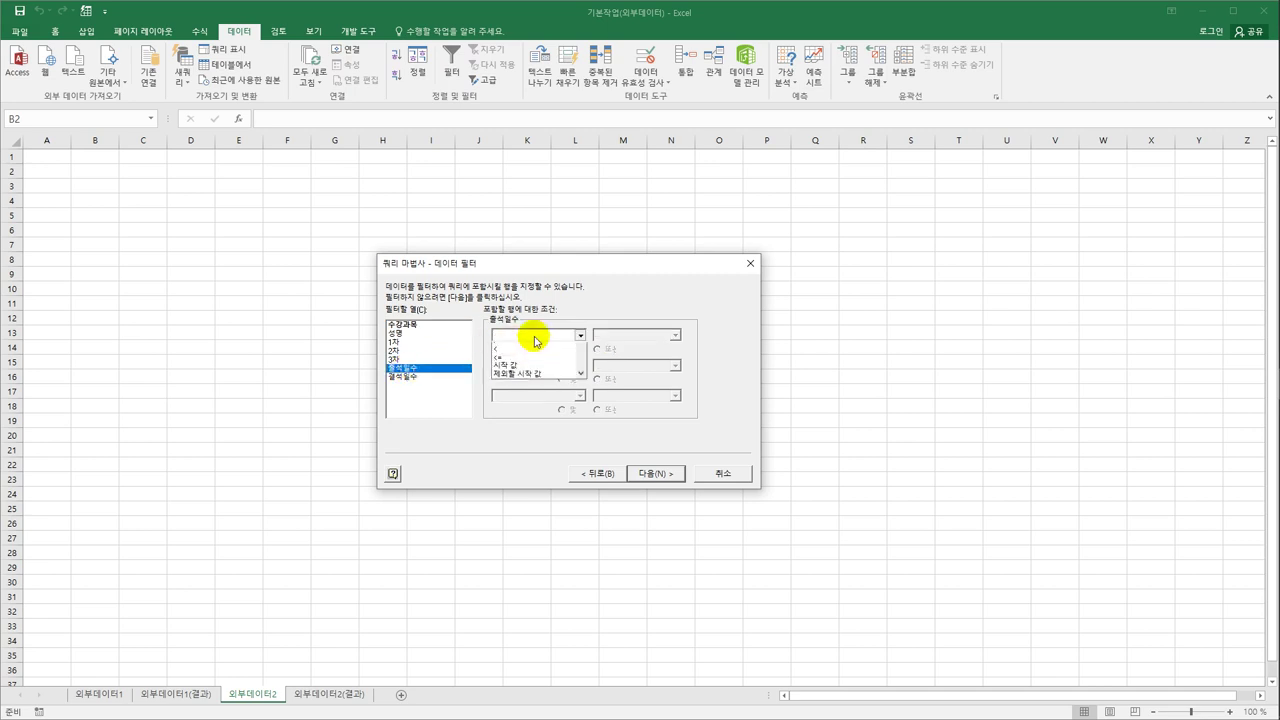
click(510, 381)
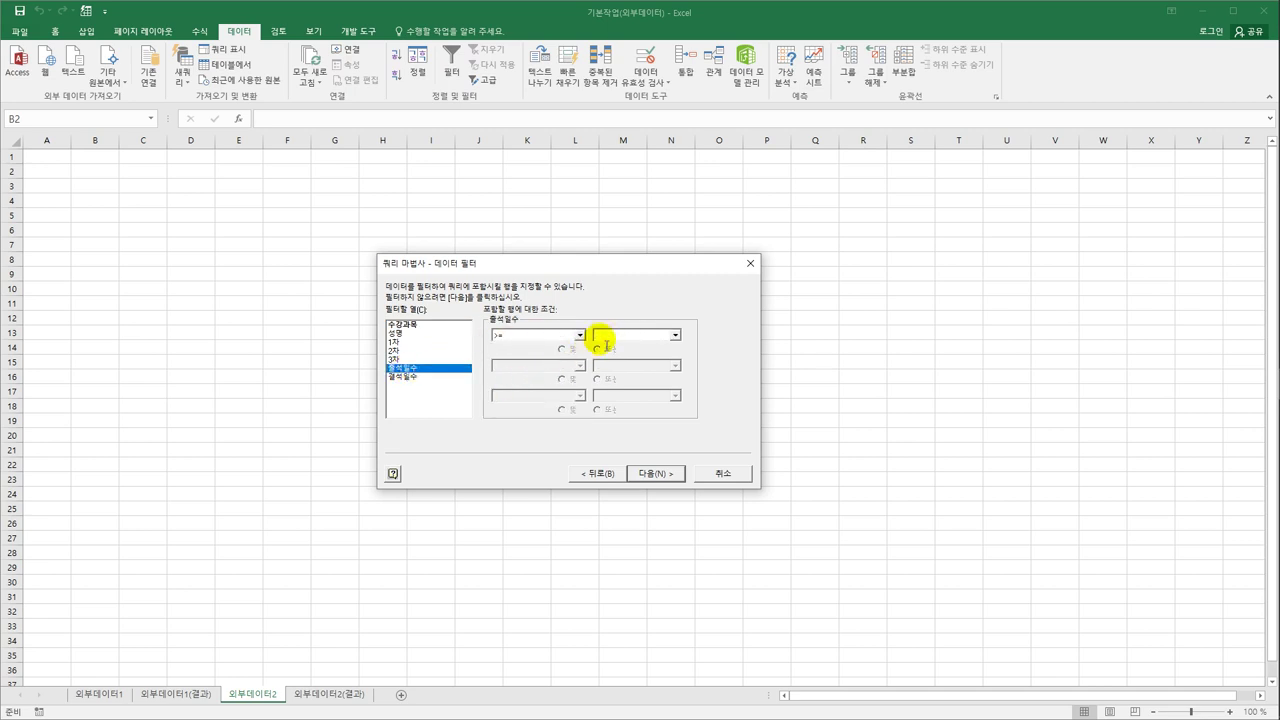
click(596, 335)
text(10)
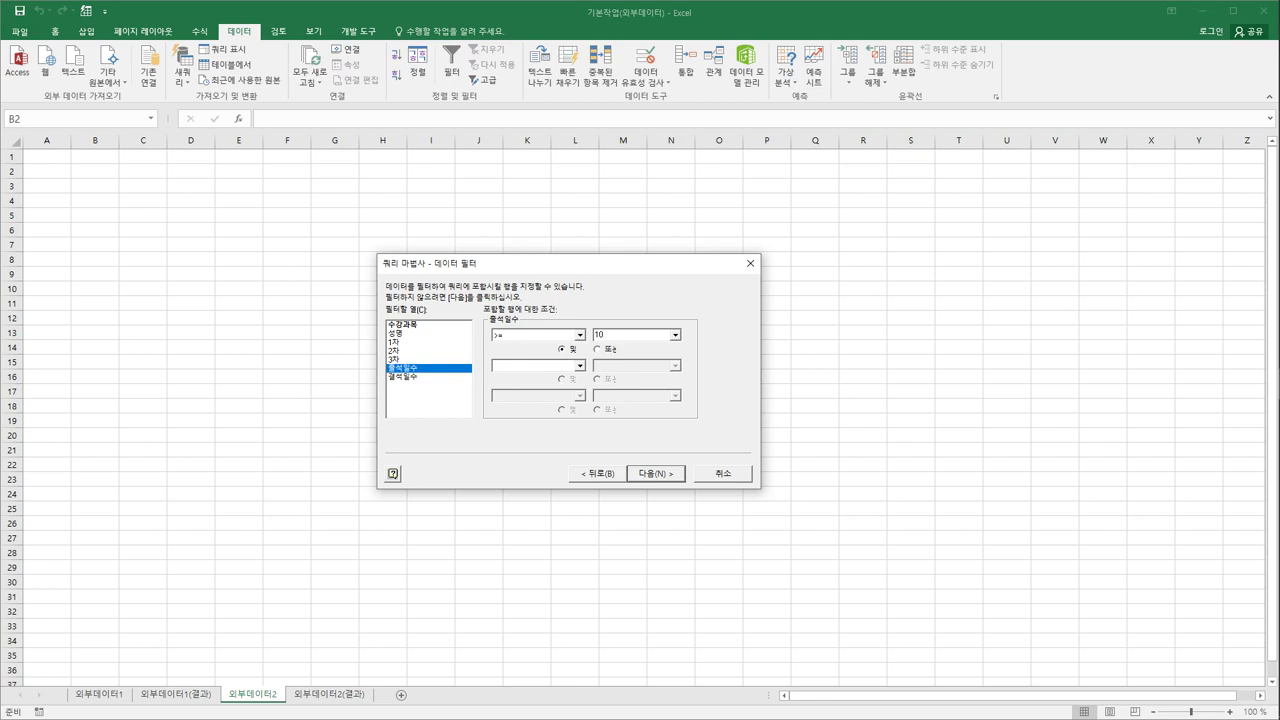
click(579, 365)
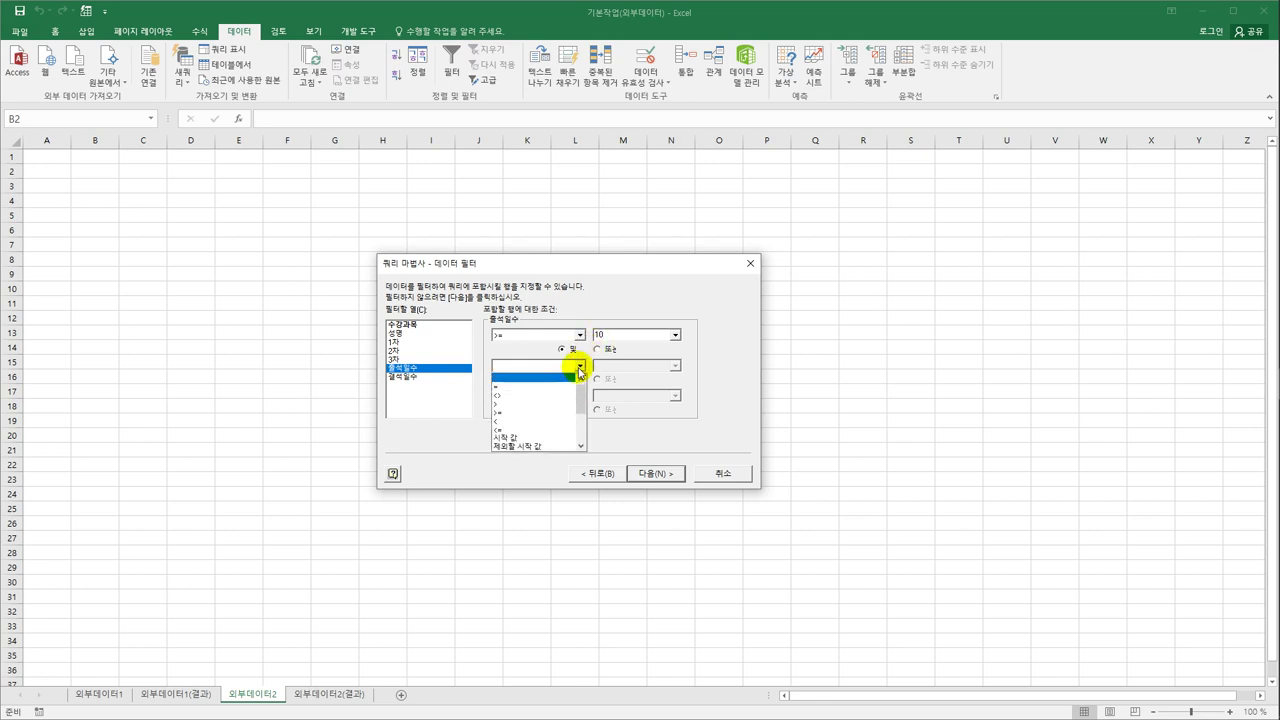
click(555, 429)
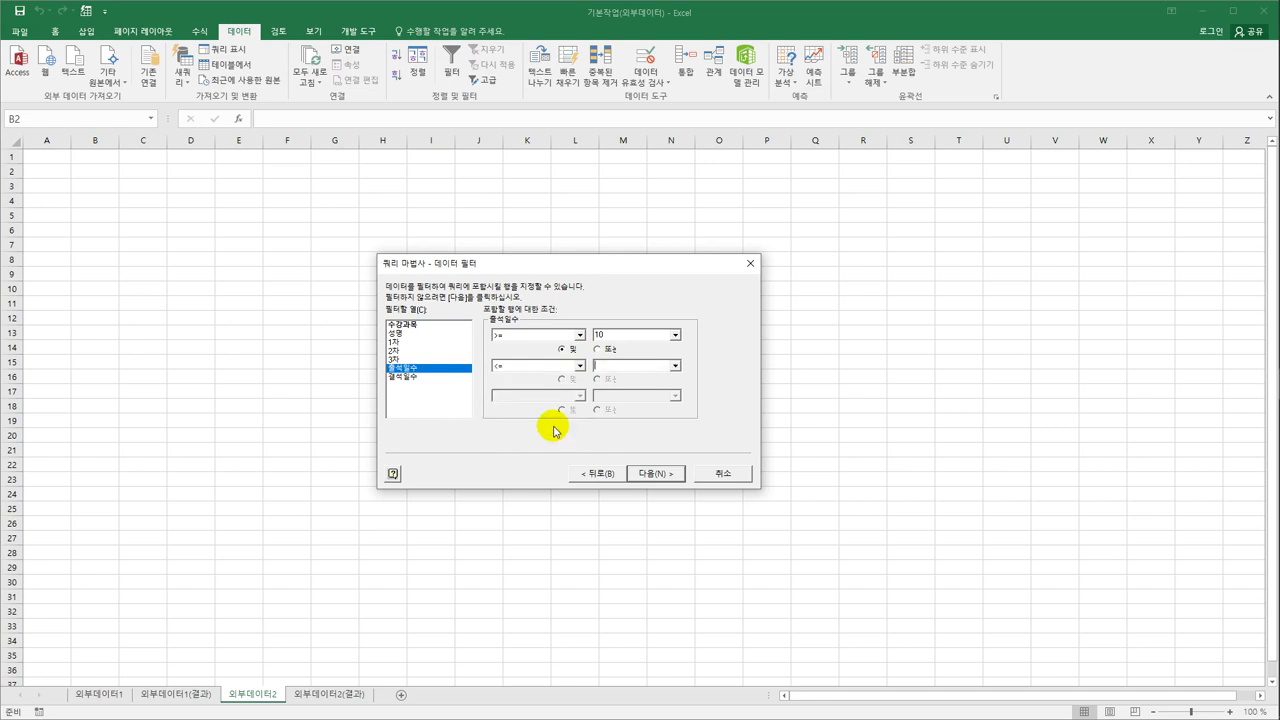
text(13)
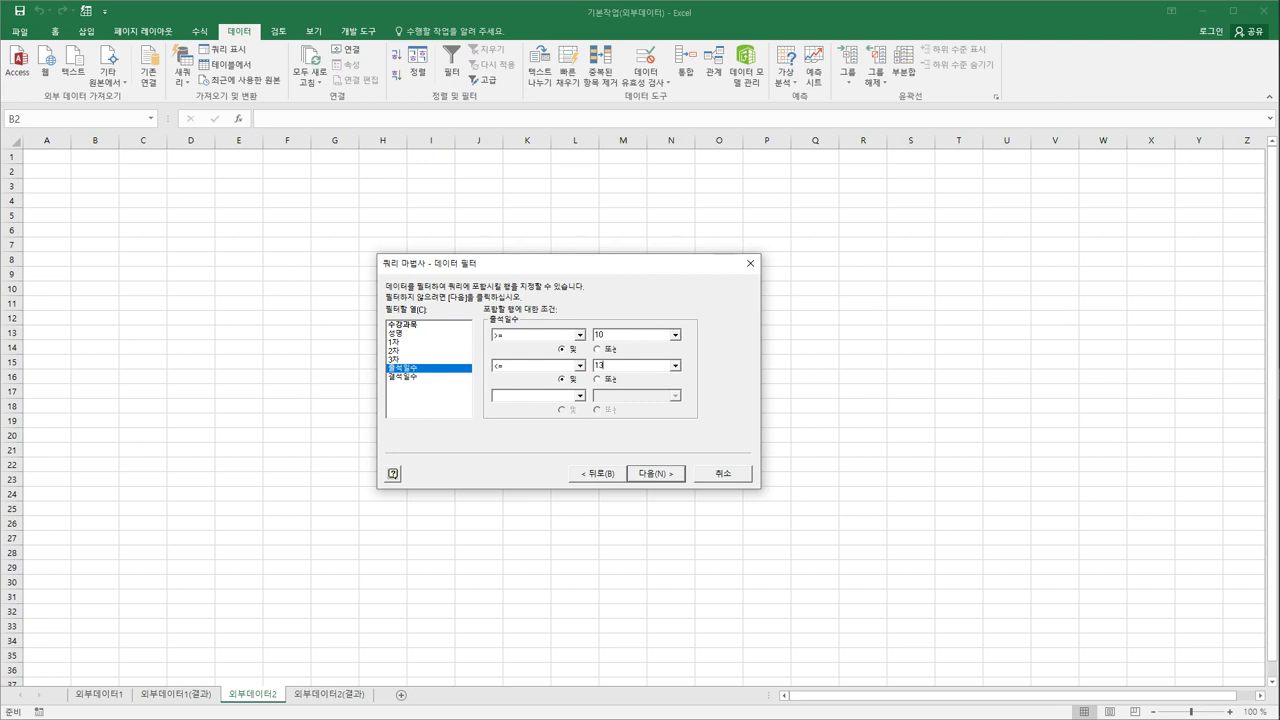
click(656, 474)
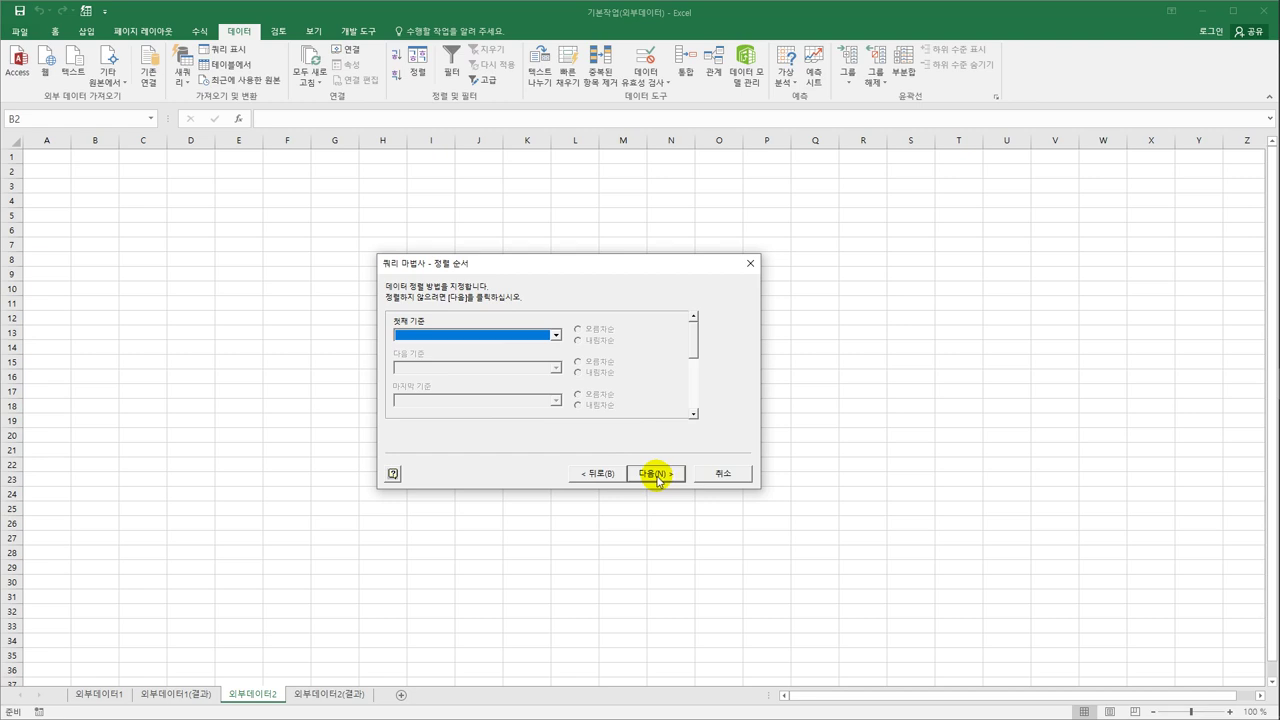
- Sort the query by 수강과목 in descending order (내림차순), with 성명 ascending (오름차순) as the second criterion
click(555, 335)
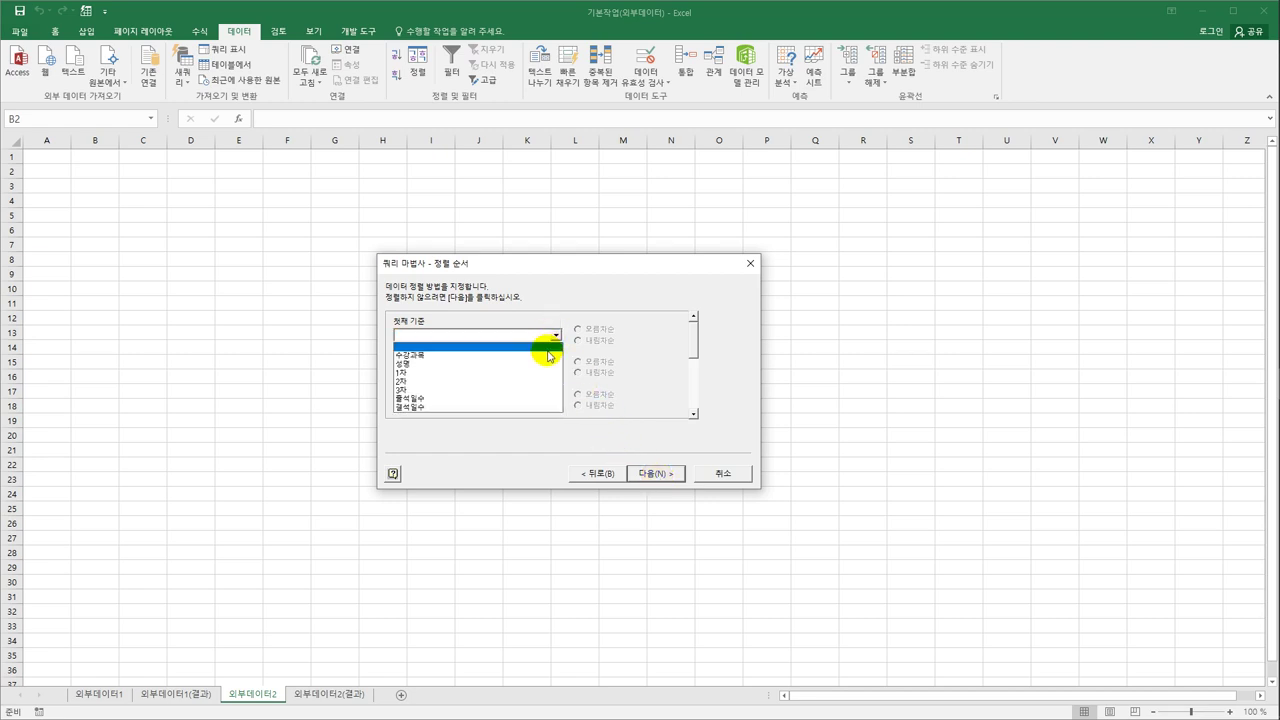
click(548, 355)
click(592, 342)
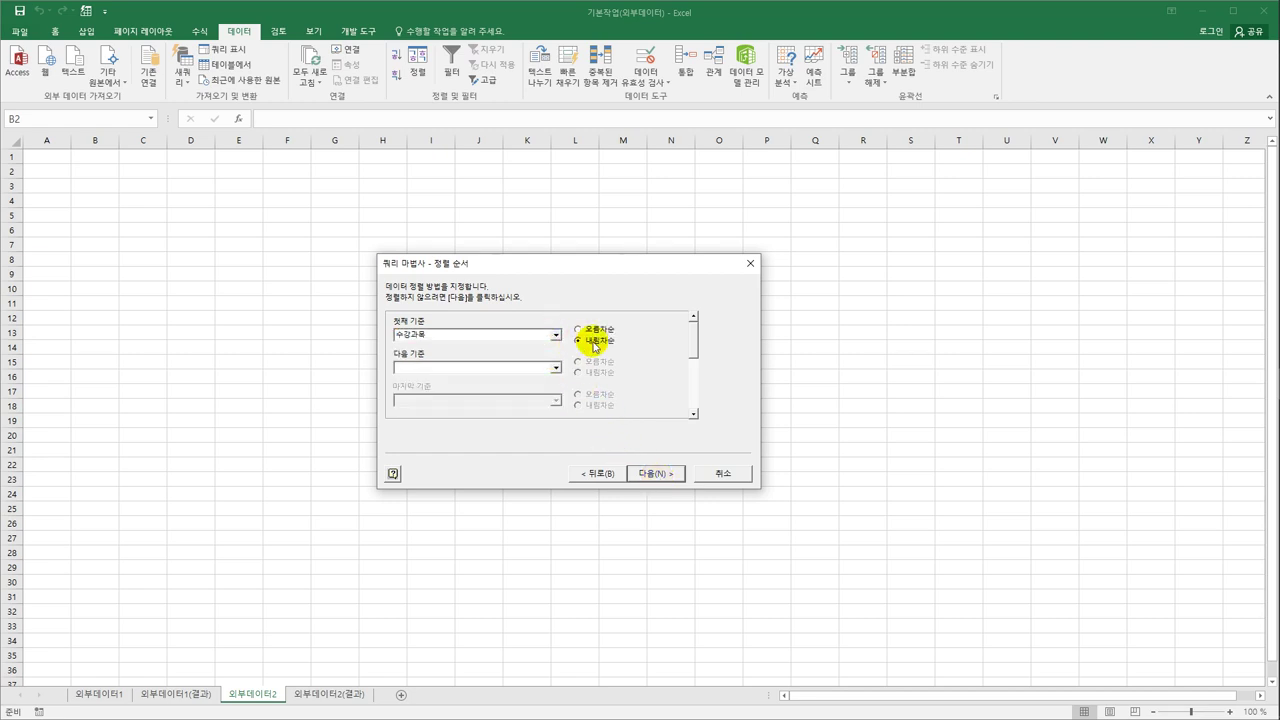
click(555, 368)
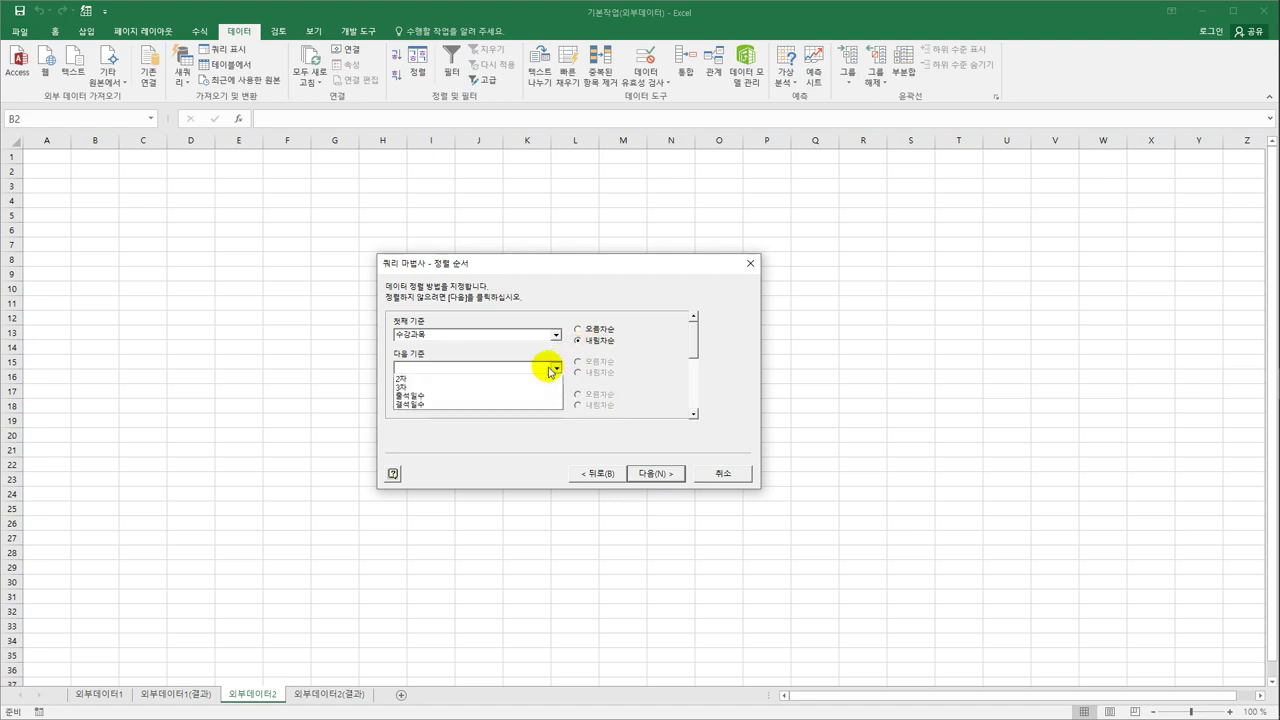
click(540, 388)
click(608, 364)
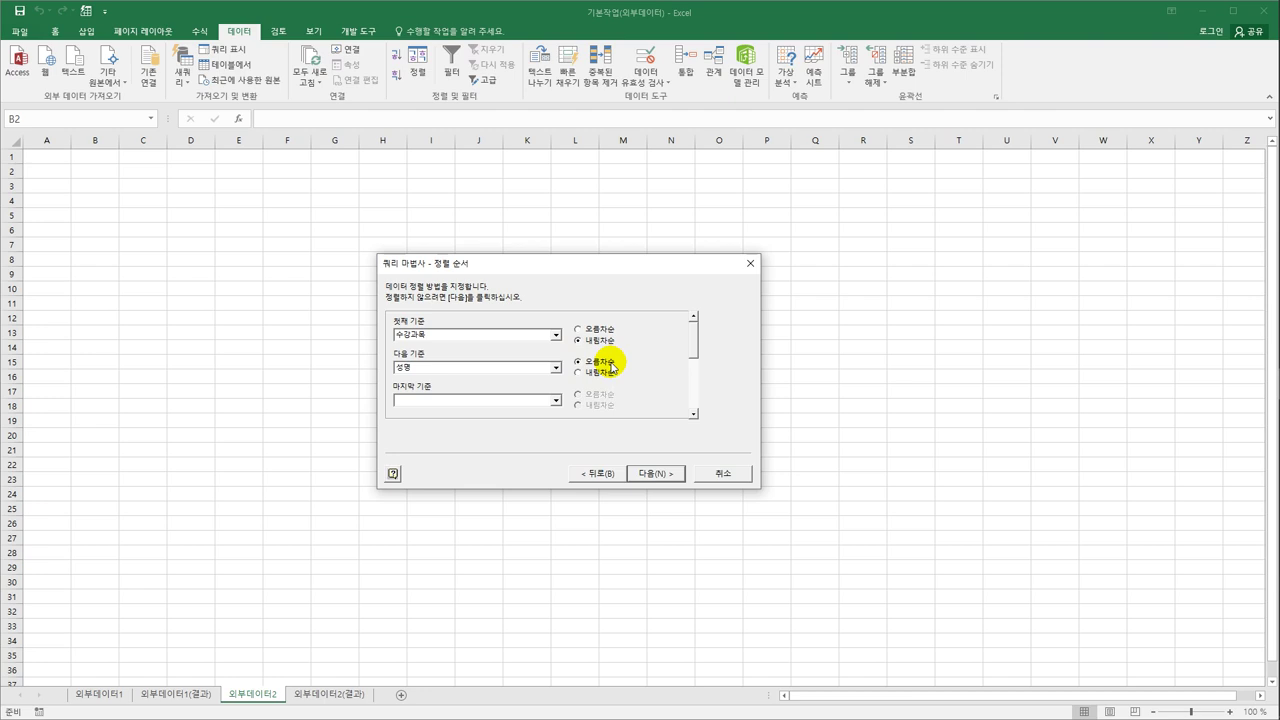
- Finish the query by returning the data to Excel as a table (표) at cell $B$2 of the existing worksheet
click(643, 475)
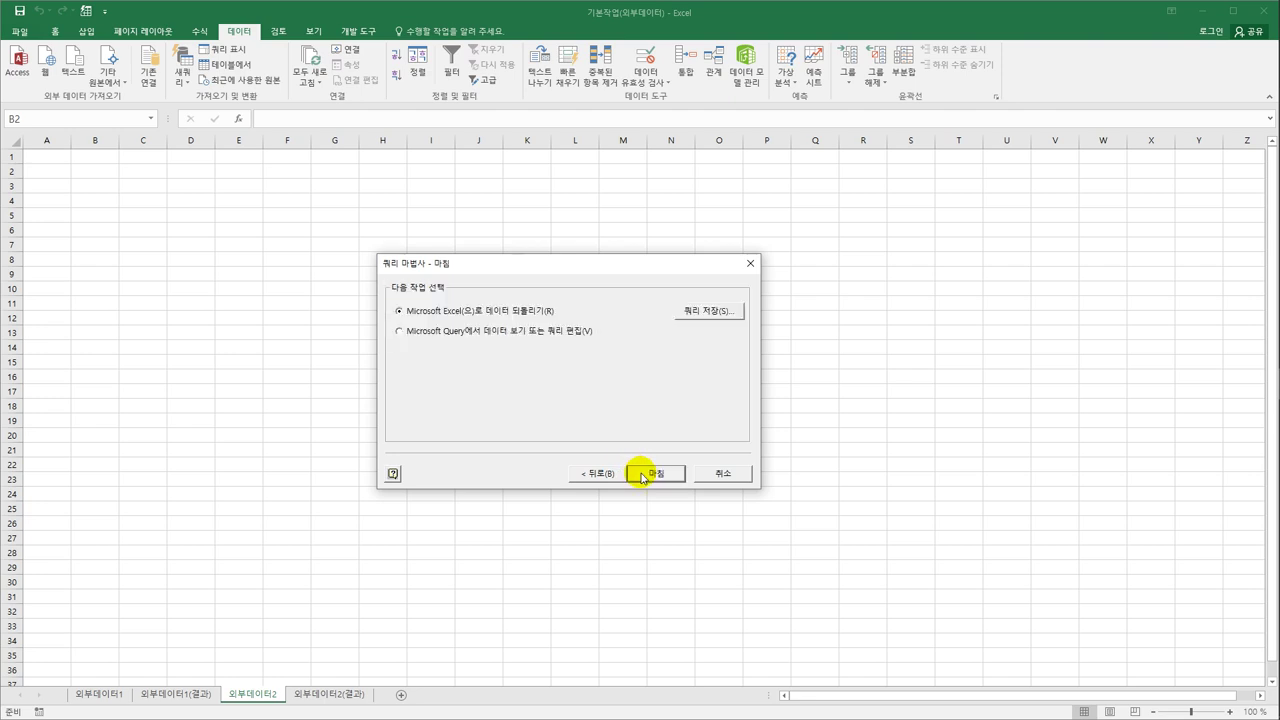
click(654, 473)
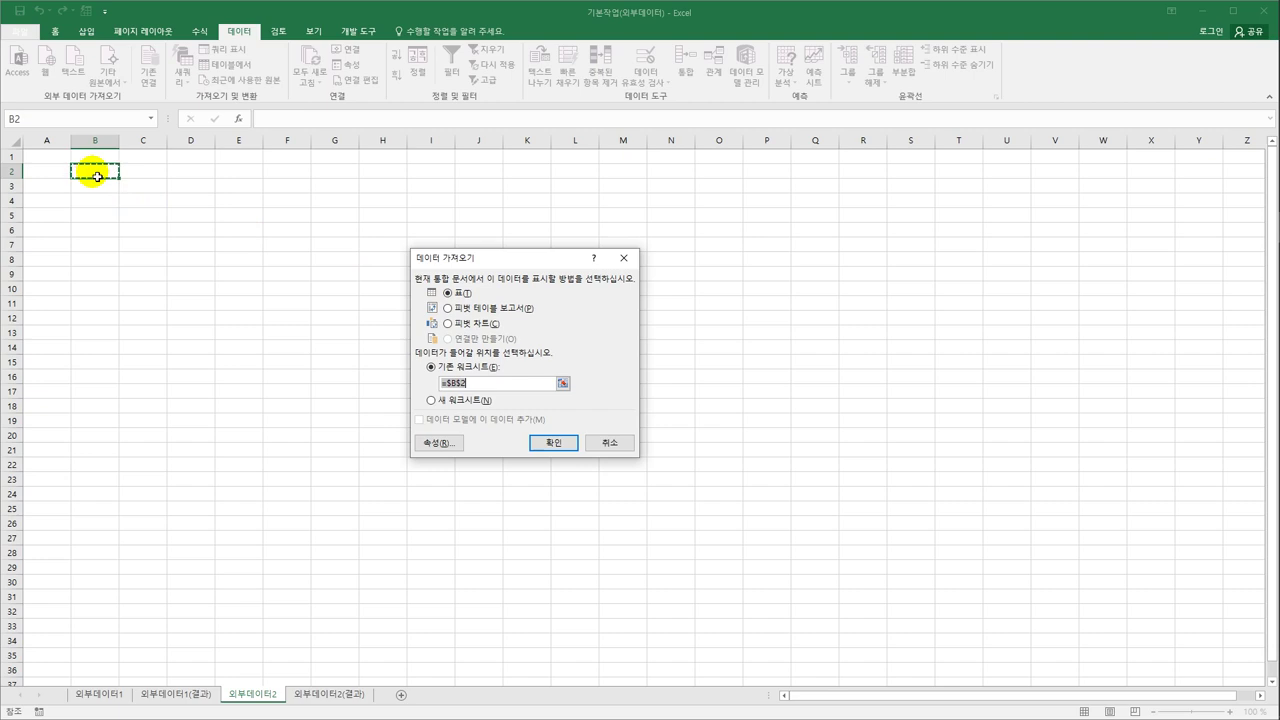
click(561, 443)
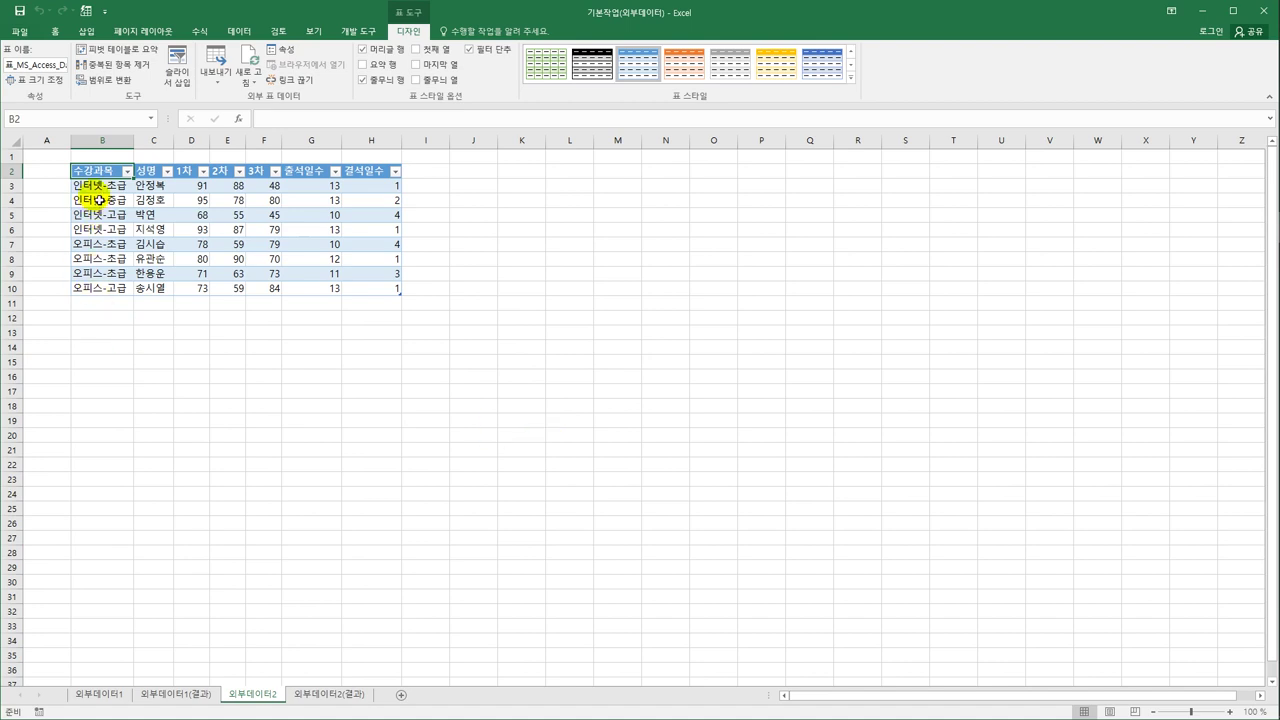
- Check the imported table's 수강과목, 출석일수 and 성명 values and compare it with the 외부데이터2(결과) sheet
drag(95, 186, 101, 287)
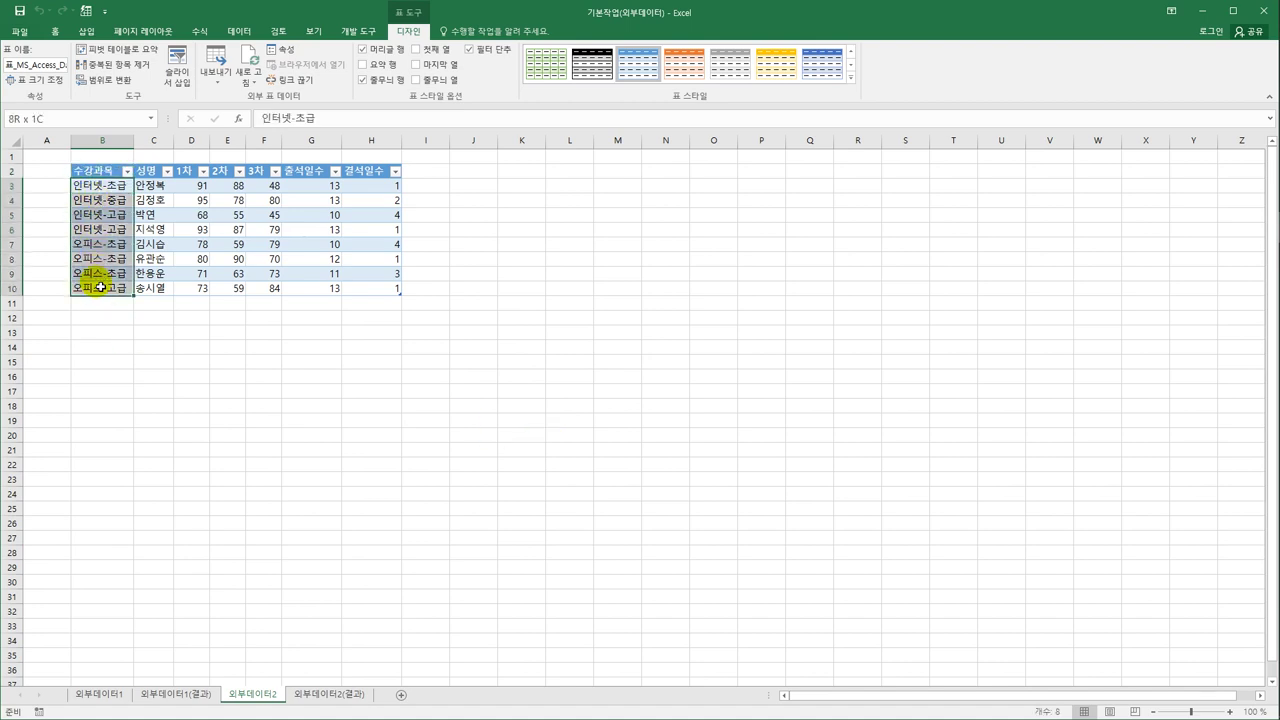
drag(333, 193, 320, 291)
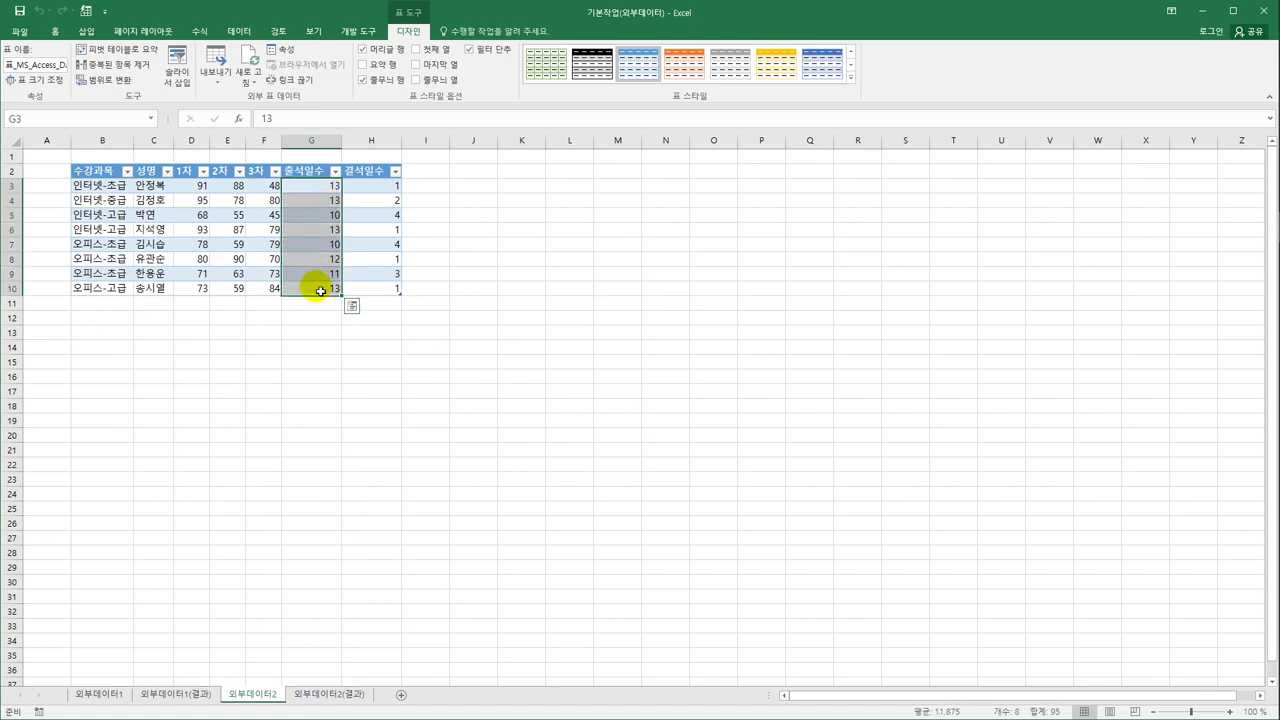
drag(104, 189, 102, 294)
drag(106, 214, 172, 237)
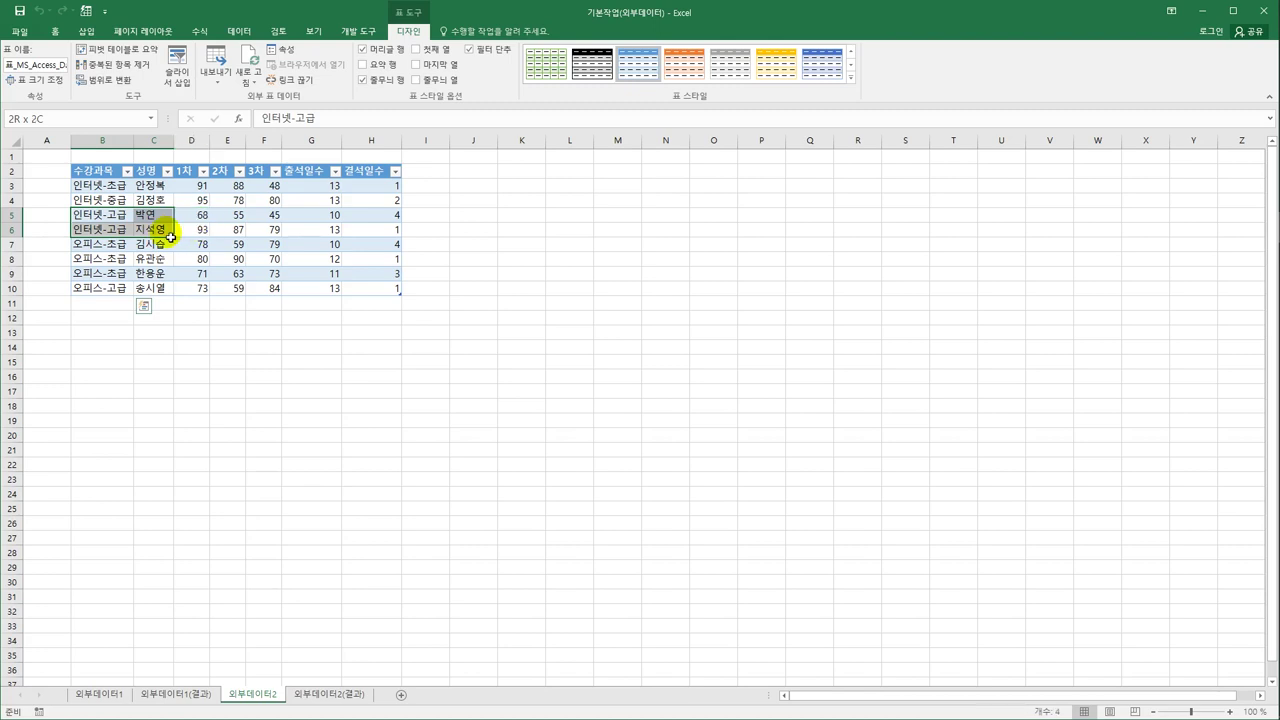
click(351, 461)
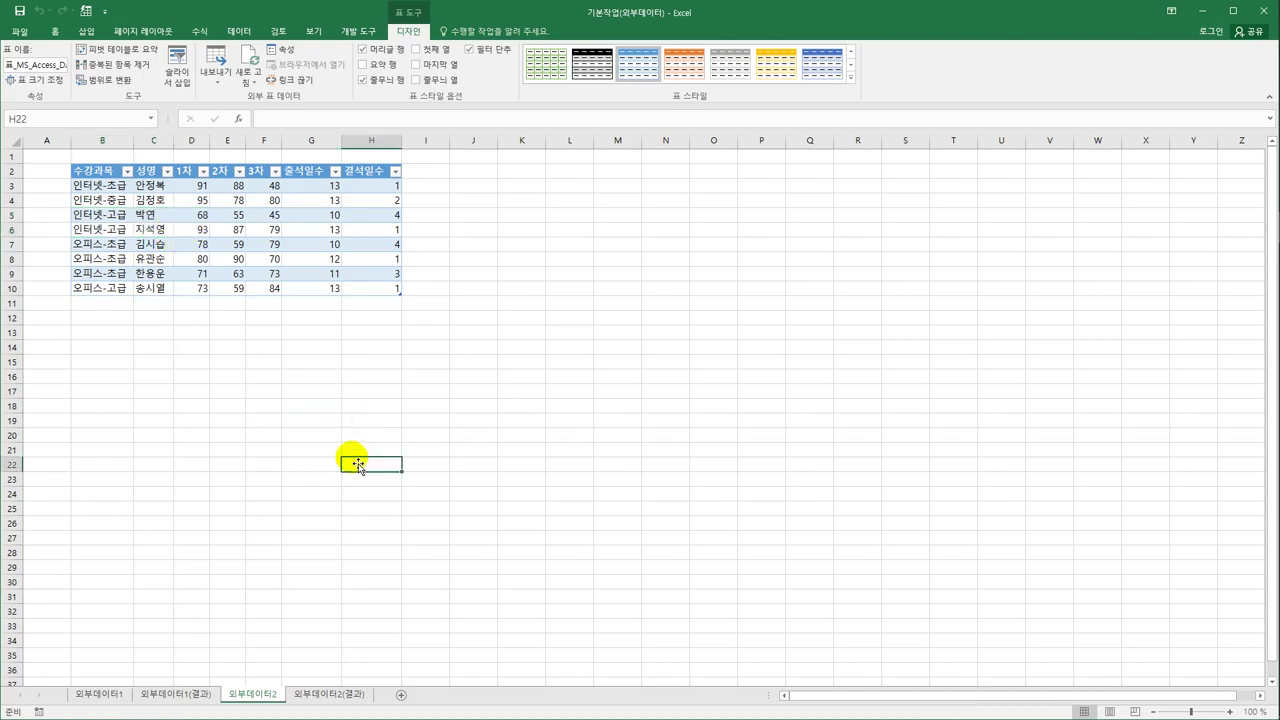
click(345, 700)
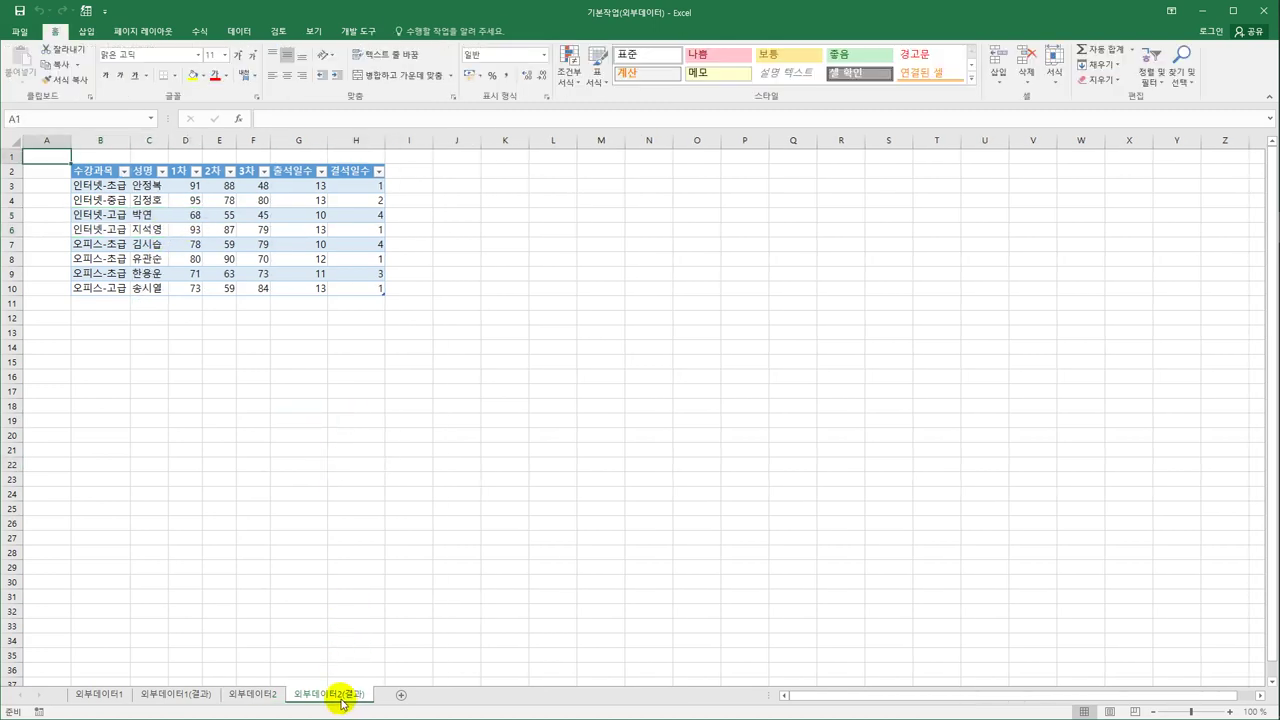
click(263, 694)
click(304, 699)
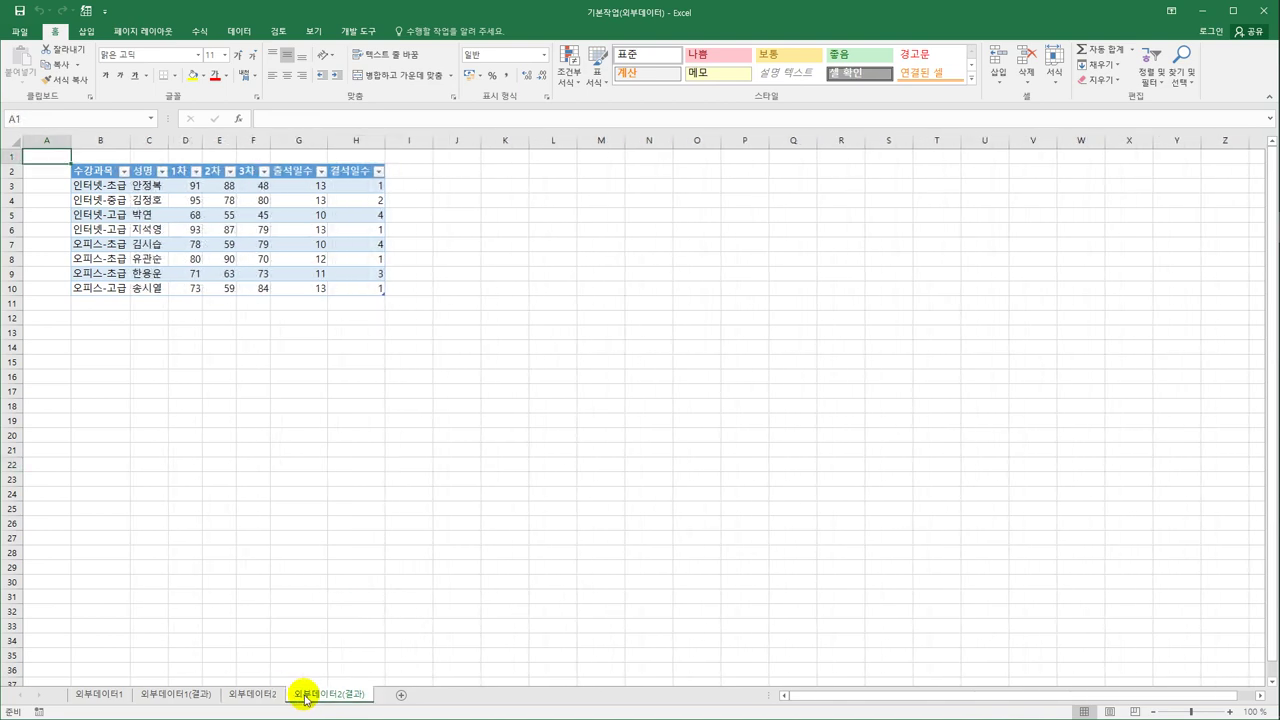
click(487, 537)
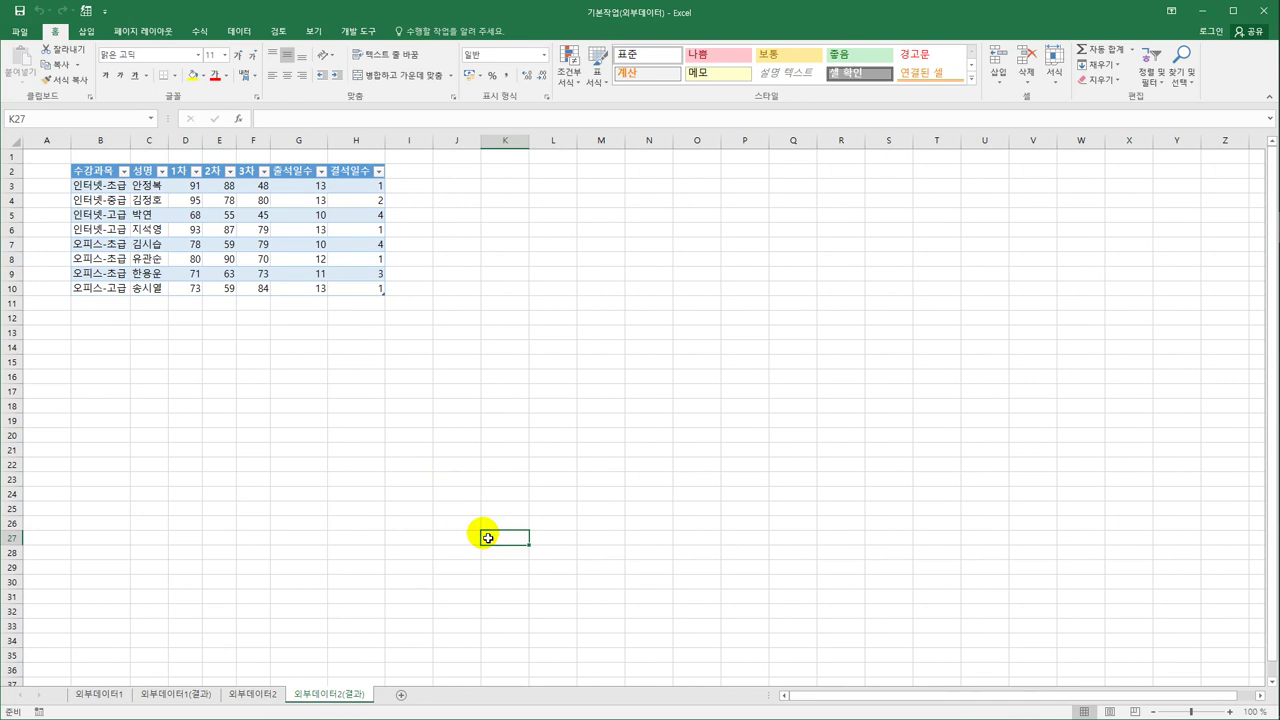